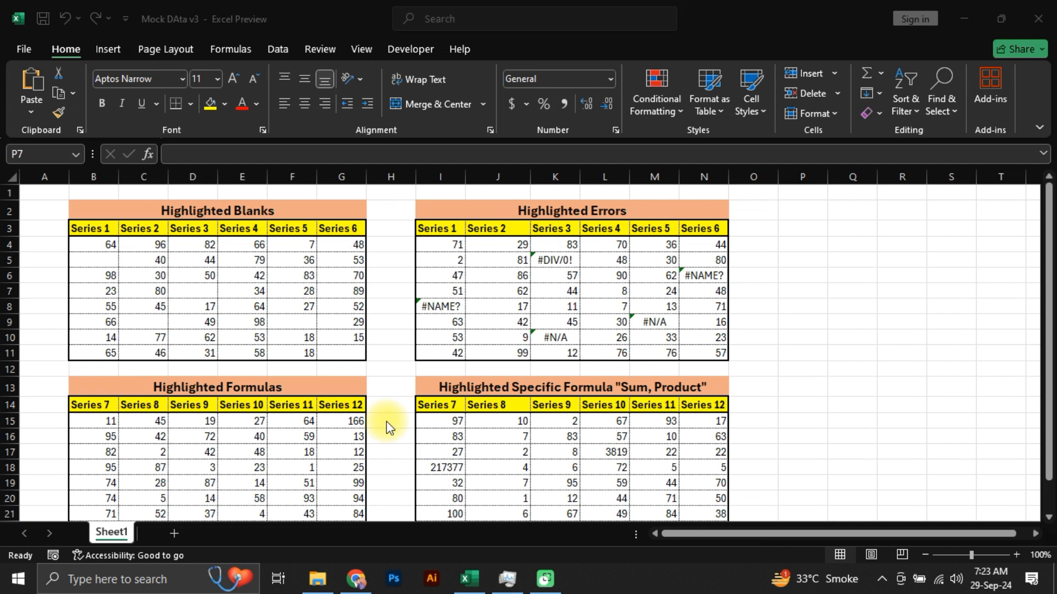
Create a formula-based conditional formatting rule for B3:G11, the Highlighted Blanks table, using =isblank(b3)
{"action": "left_click", "coordinate": [93, 229]}
{"action": "left_click_drag", "start_coordinate": [91, 229], "coordinate": [332, 355]}
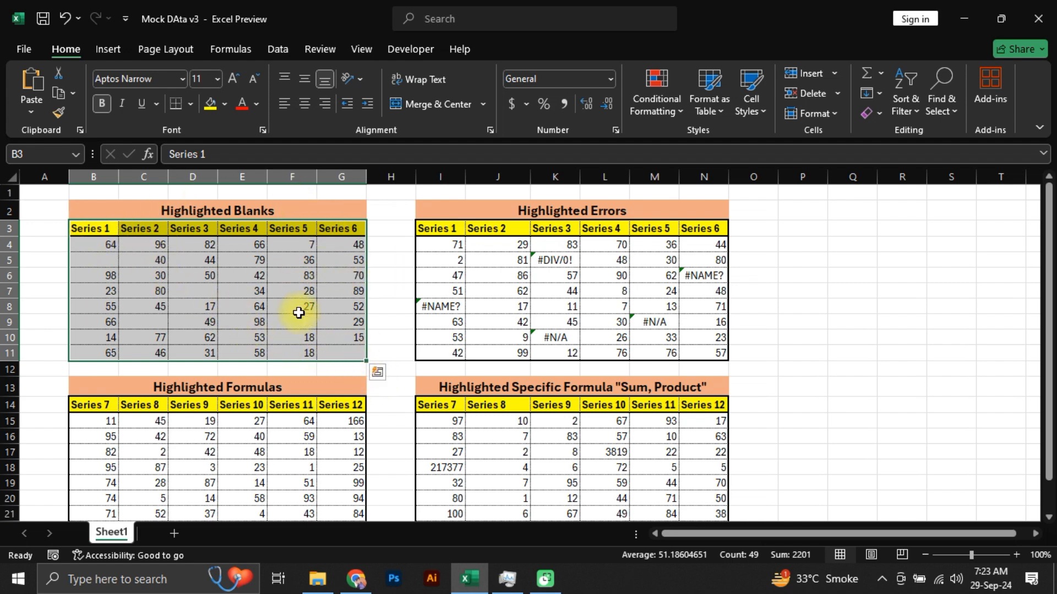
{"action": "left_click", "coordinate": [664, 110]}
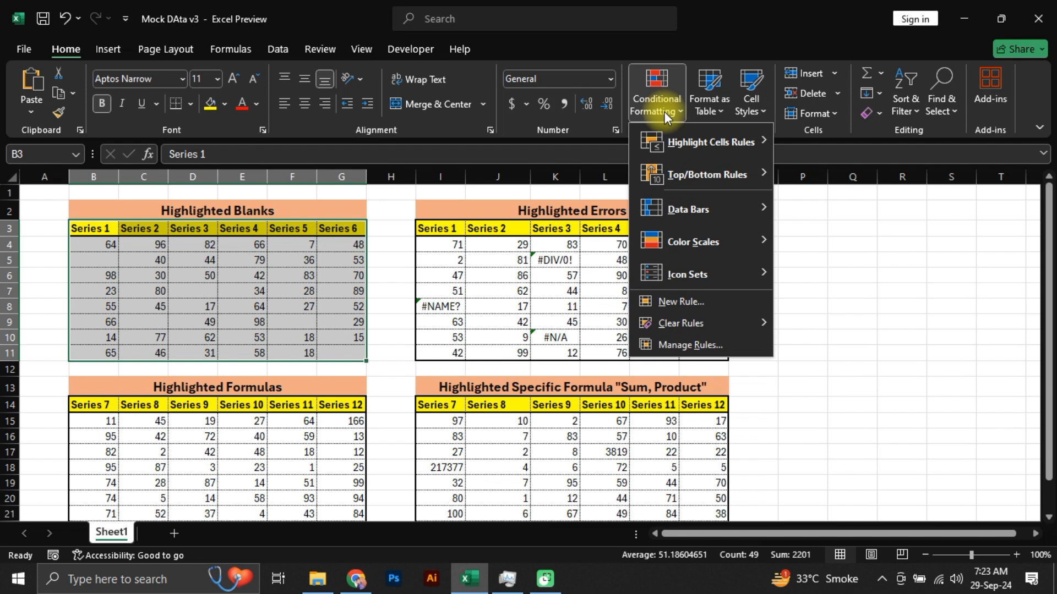
{"action": "left_click", "coordinate": [683, 301]}
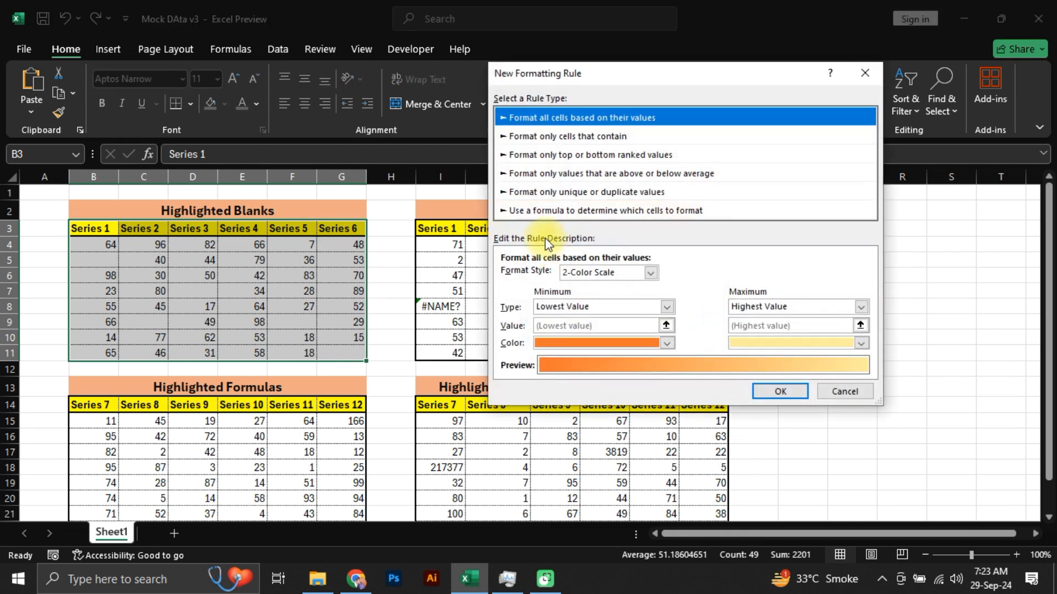
{"action": "left_click", "coordinate": [537, 212]}
{"action": "left_click", "coordinate": [532, 275]}
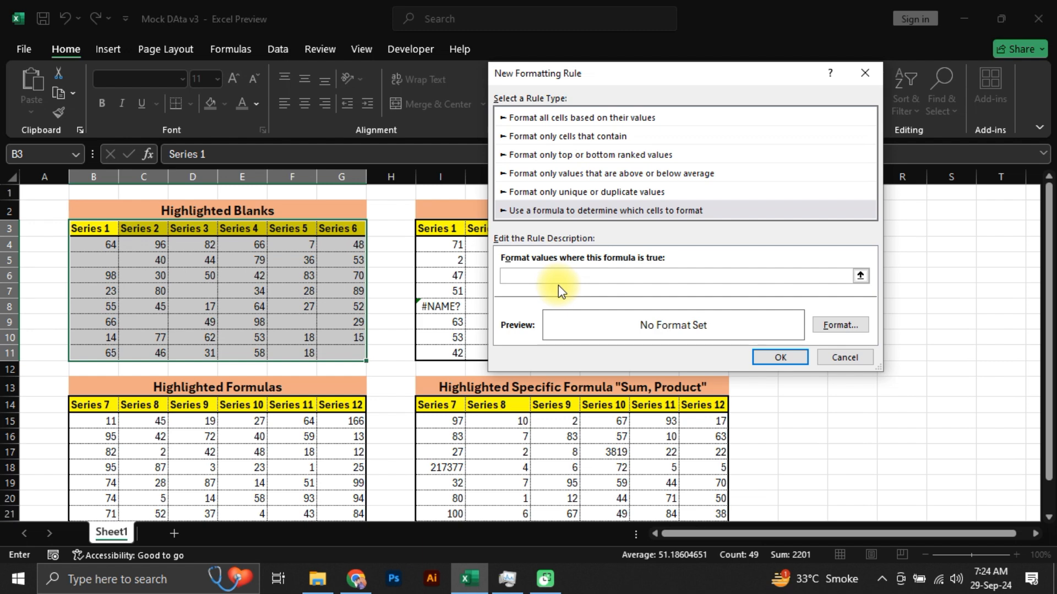
{"action": "type", "text": "=isblank"}
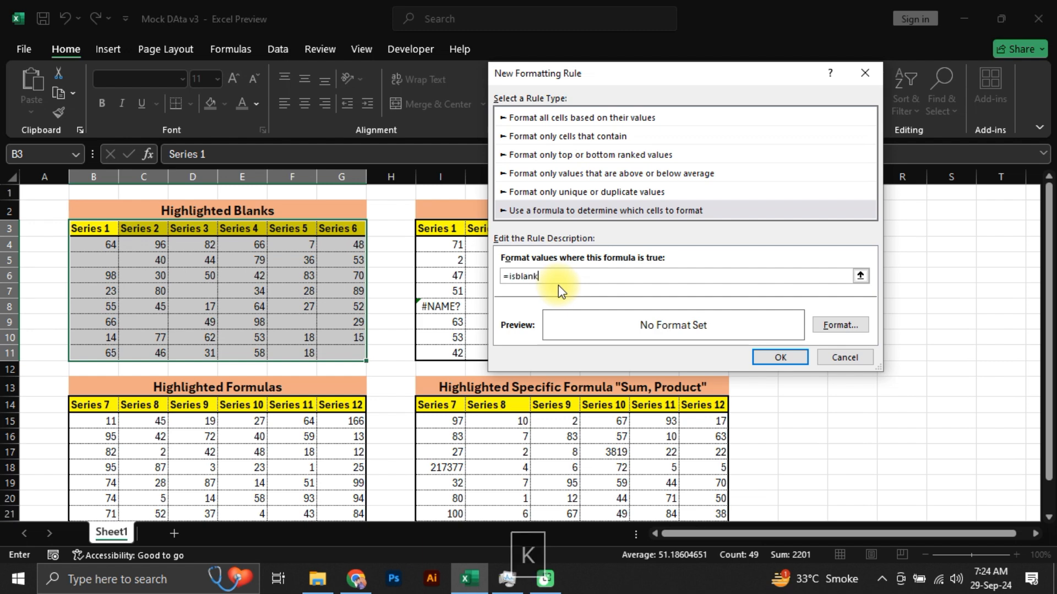
{"action": "type", "text": "("}
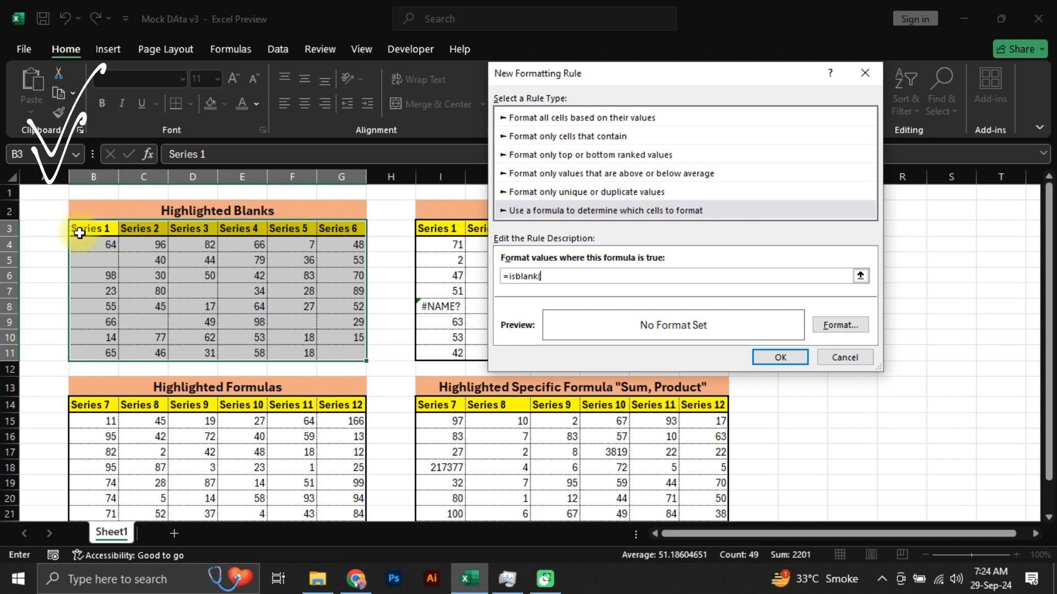
{"action": "type", "text": "b"}
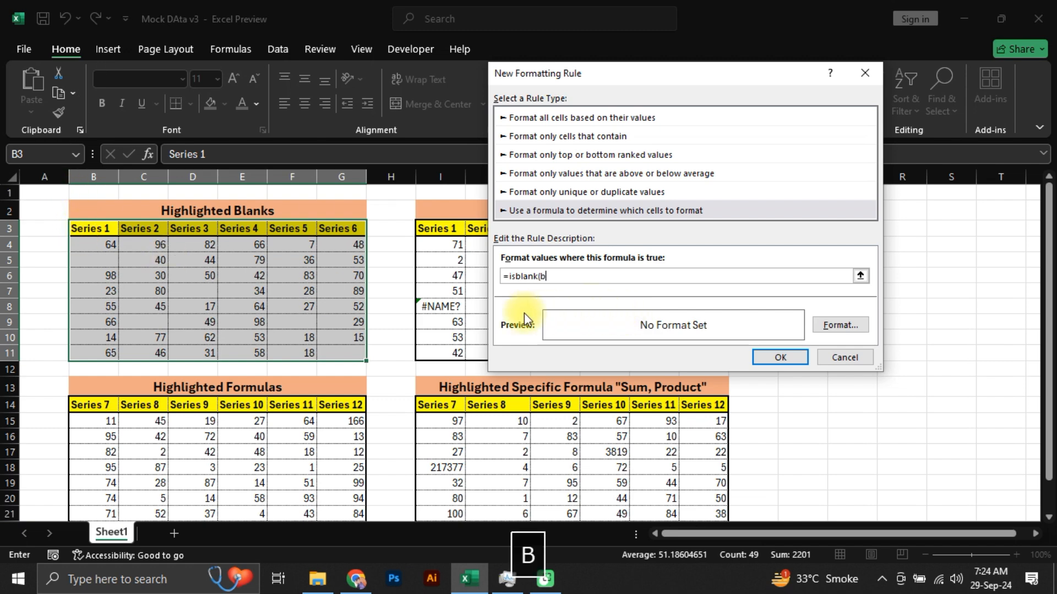
{"action": "type", "text": "3)"}
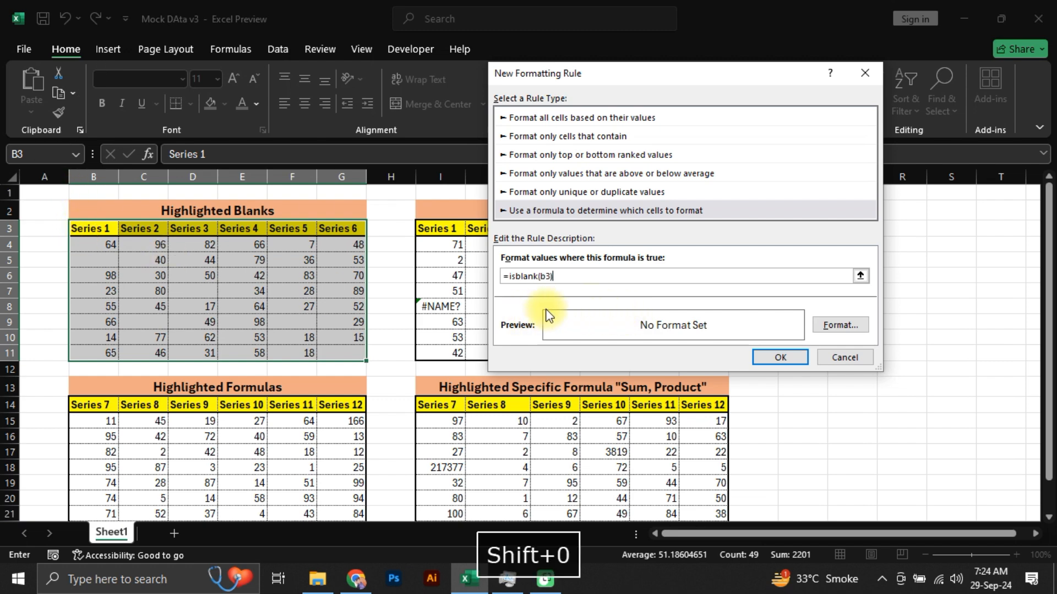
Give the blank-cell rule a light blue fill and apply it to the Highlighted Blanks table
{"action": "left_click", "coordinate": [839, 325]}
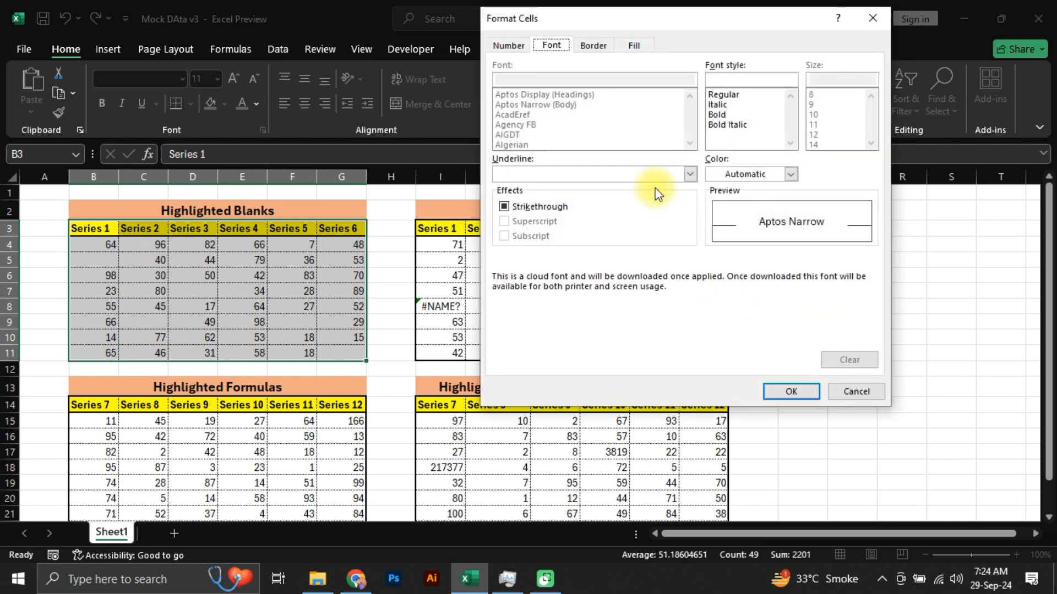
{"action": "left_click", "coordinate": [634, 45]}
{"action": "left_click", "coordinate": [590, 197]}
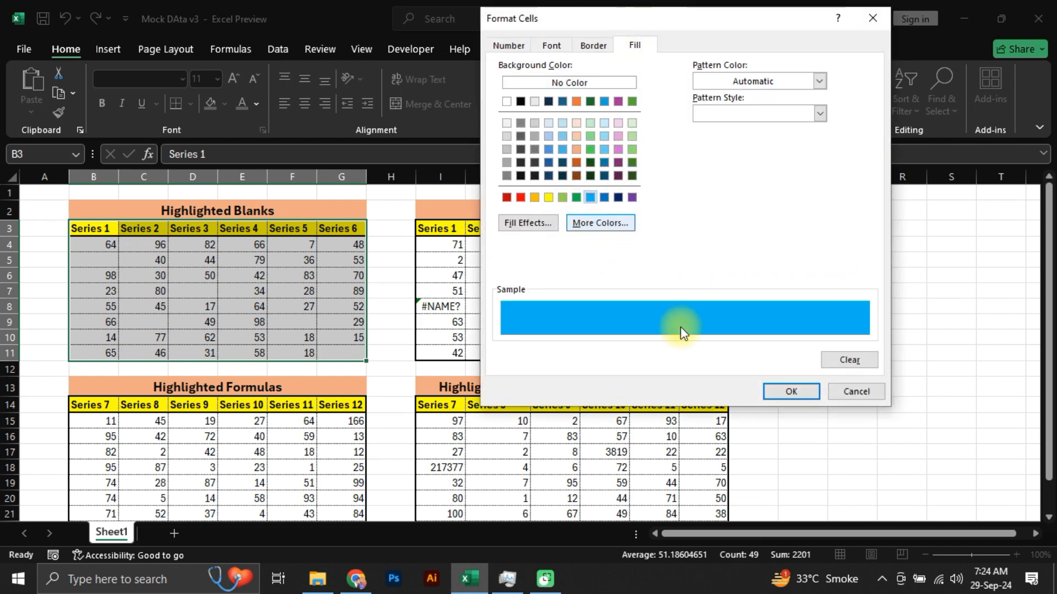
{"action": "left_click", "coordinate": [791, 393]}
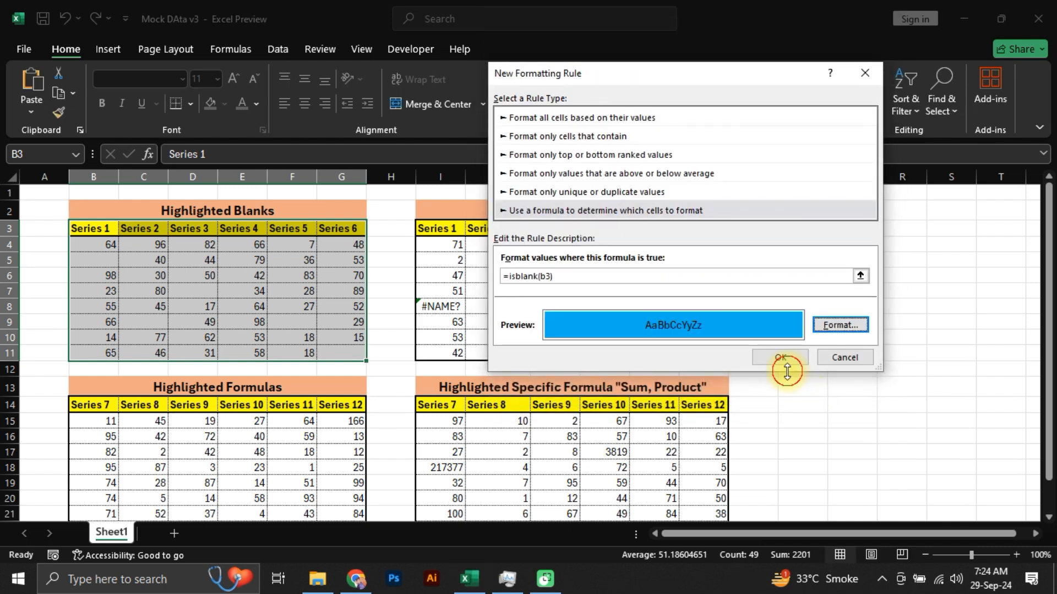
{"action": "left_click", "coordinate": [784, 364]}
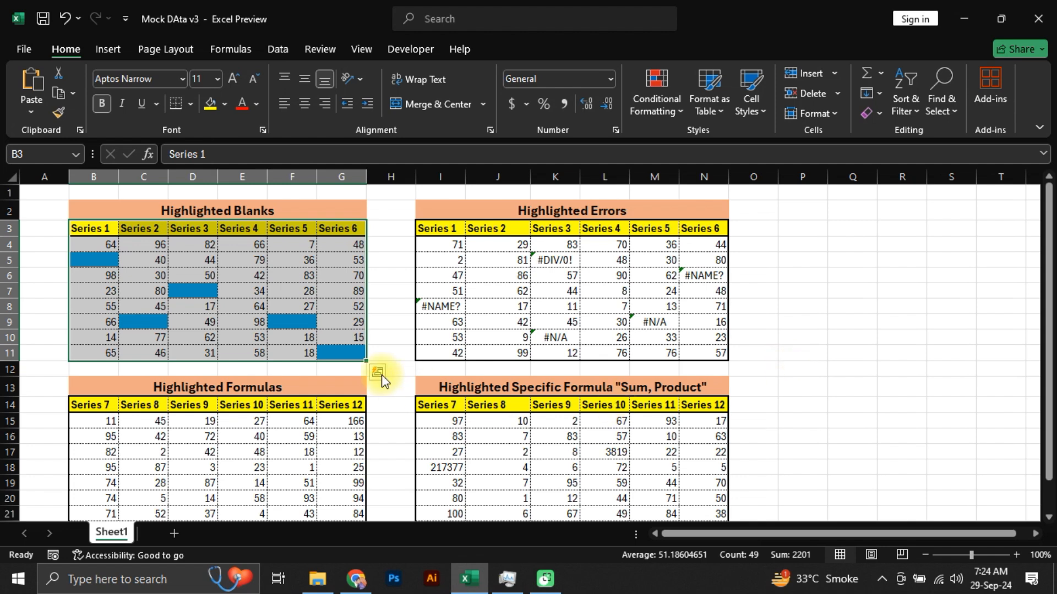
Clear the value in cell G6 of the Highlighted Blanks table to test the rule
{"action": "left_click", "coordinate": [301, 323]}
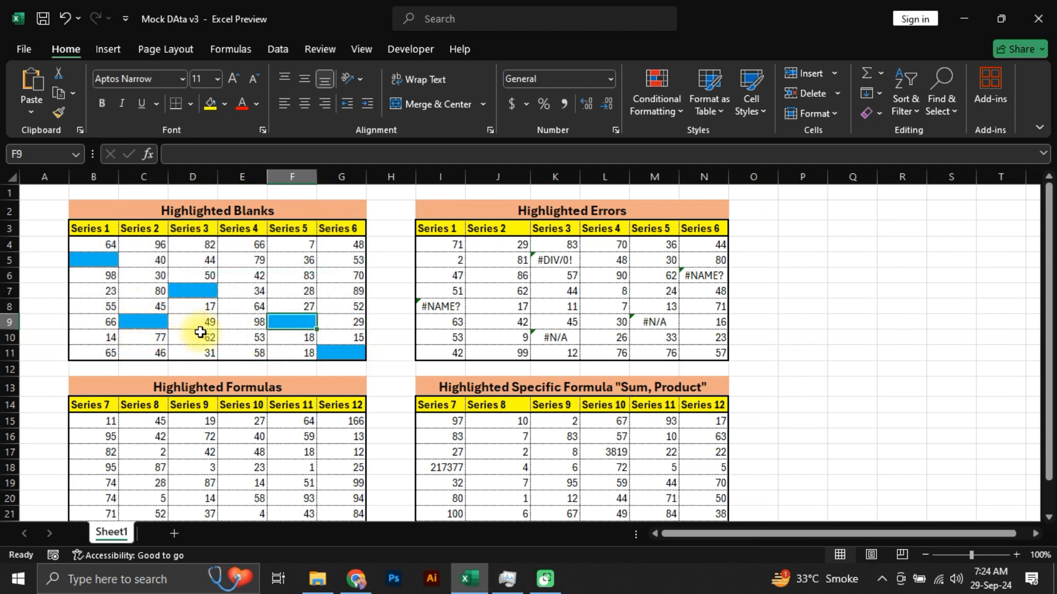
{"action": "left_click", "coordinate": [336, 274]}
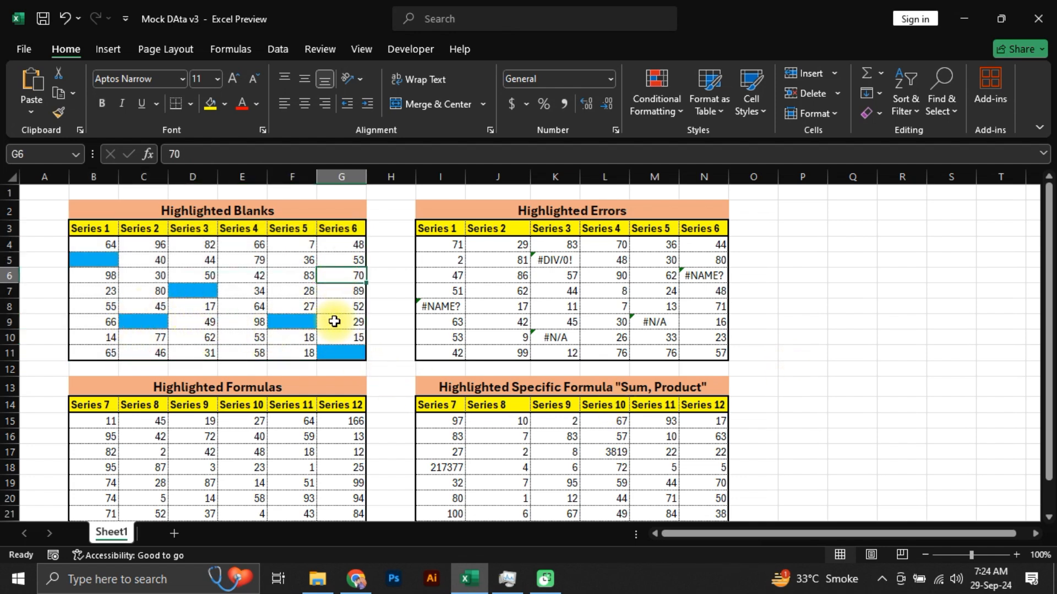
{"action": "key", "text": "BackSpace"}
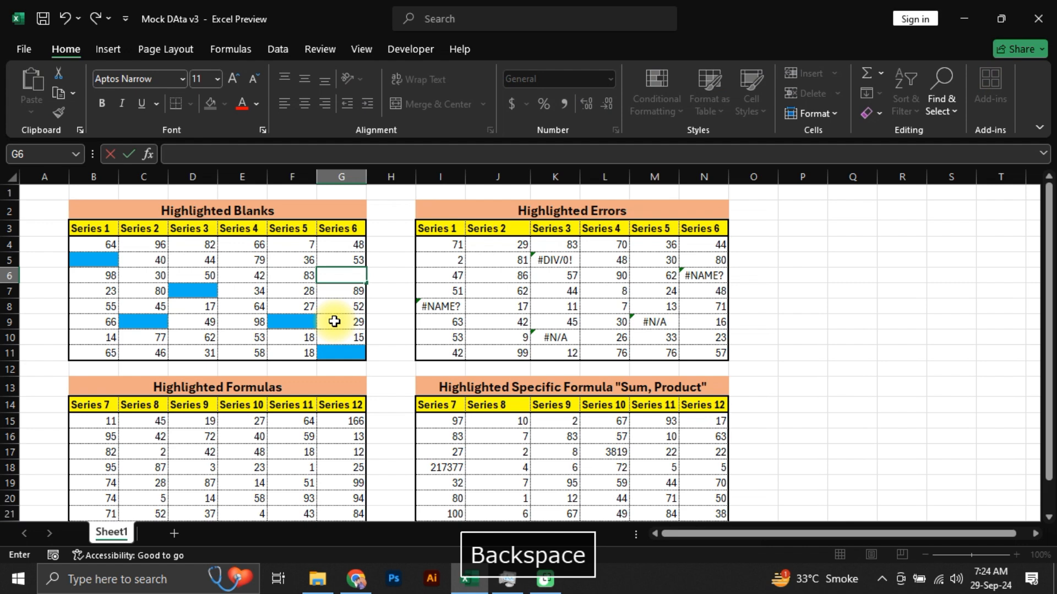
{"action": "key", "text": "Return"}
{"action": "left_click", "coordinate": [201, 351]}
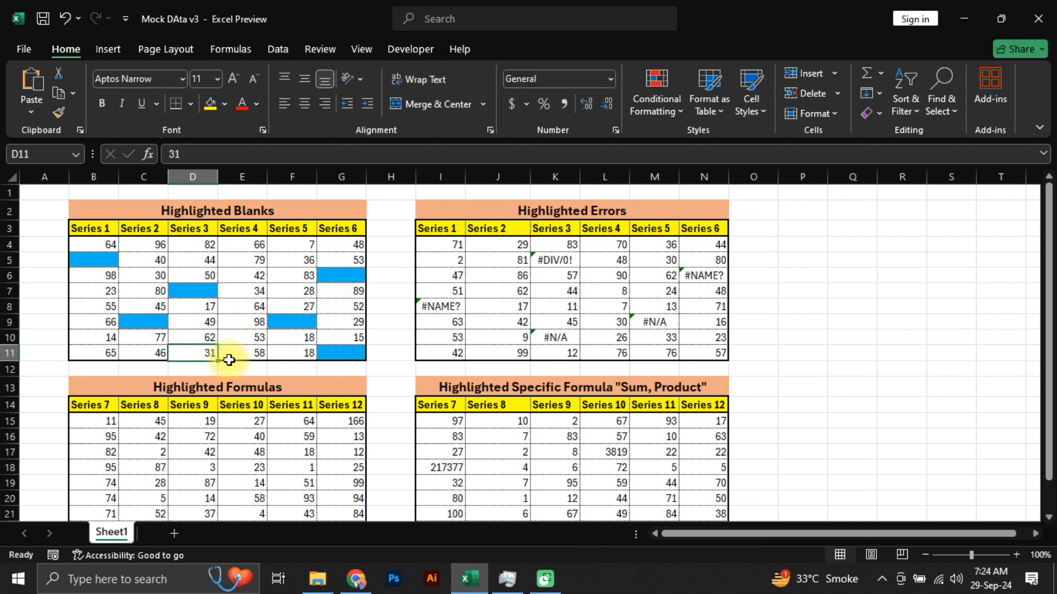
{"action": "key", "text": "Return"}
Clear the values in cells F6 and E9 of the Highlighted Blanks table
{"action": "left_click", "coordinate": [281, 276]}
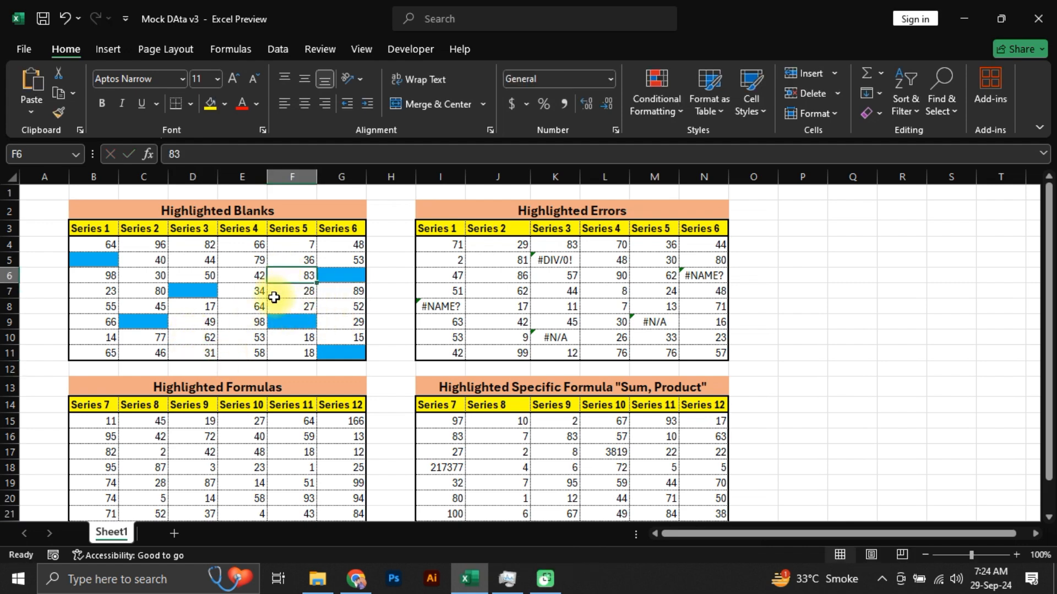
{"action": "key", "text": "BackSpace"}
{"action": "left_click", "coordinate": [234, 348]}
{"action": "key", "text": "Return"}
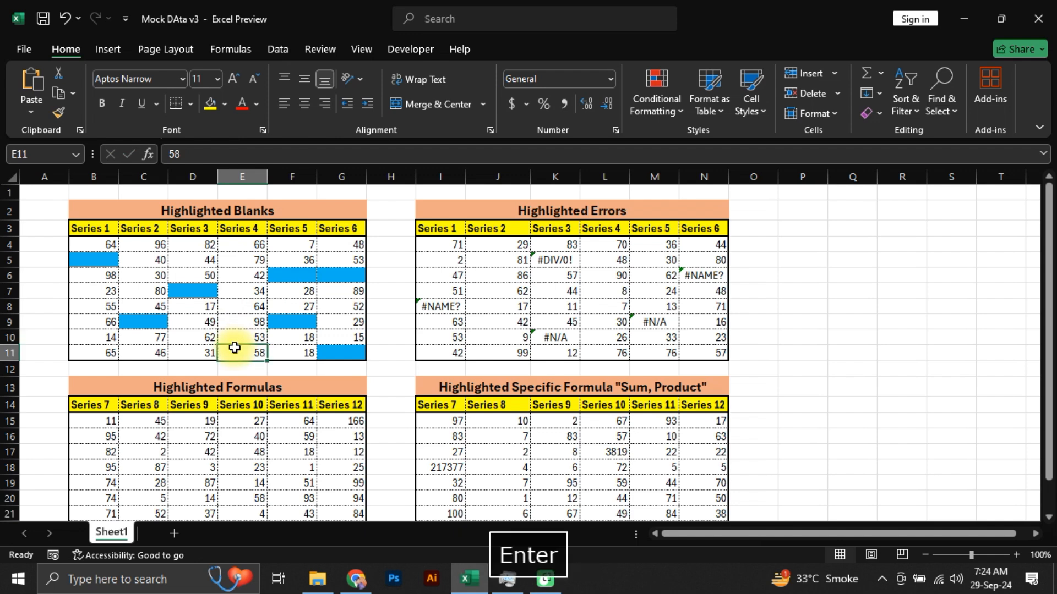
{"action": "left_click", "coordinate": [245, 323]}
{"action": "key", "text": "BackSpace"}
{"action": "key", "text": "Return"}
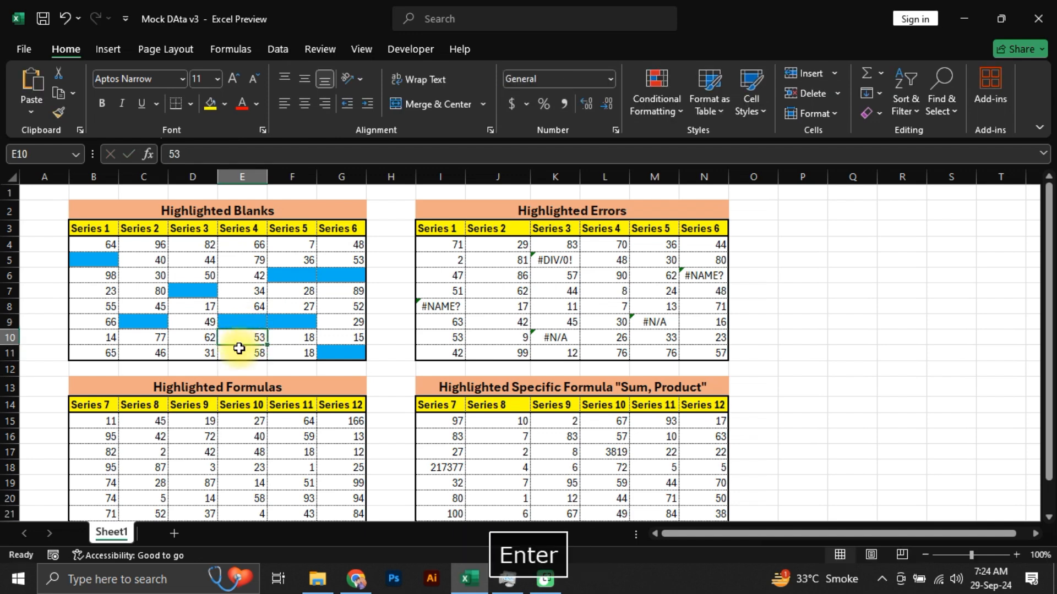
{"action": "left_click", "coordinate": [239, 348]}
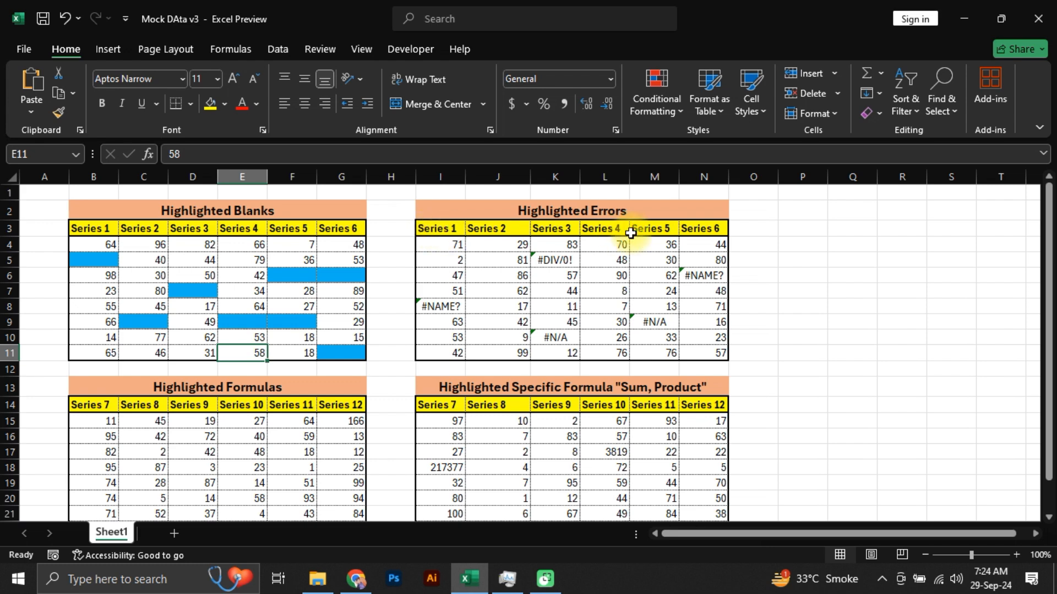
Create a formula-based conditional formatting rule for I3:N11, the Highlighted Errors table, using =iserror(i3)
{"action": "left_click", "coordinate": [428, 230]}
{"action": "left_click_drag", "start_coordinate": [424, 227], "coordinate": [701, 350]}
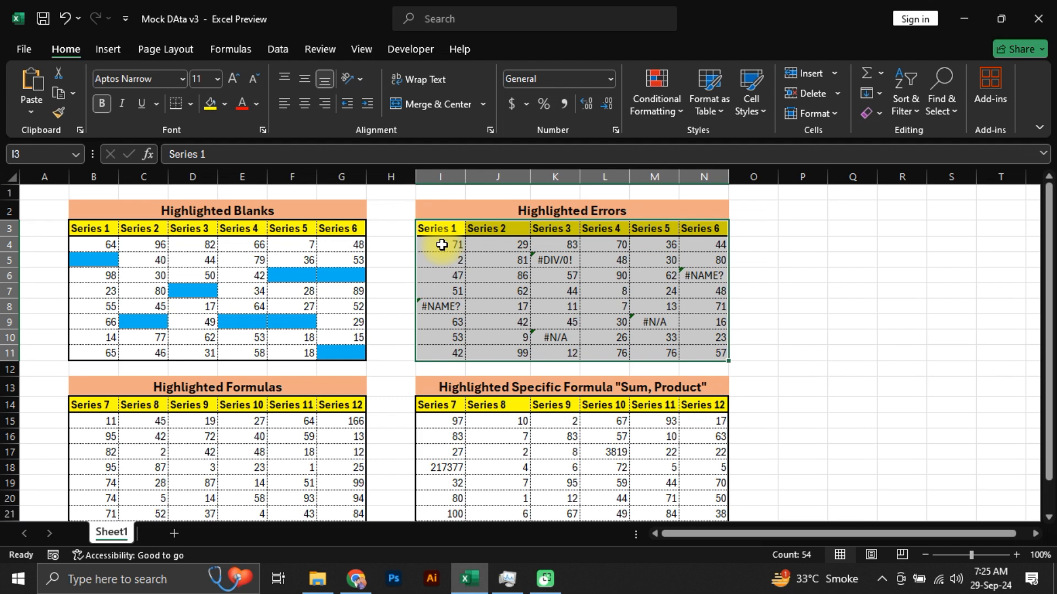
{"action": "left_click", "coordinate": [661, 117]}
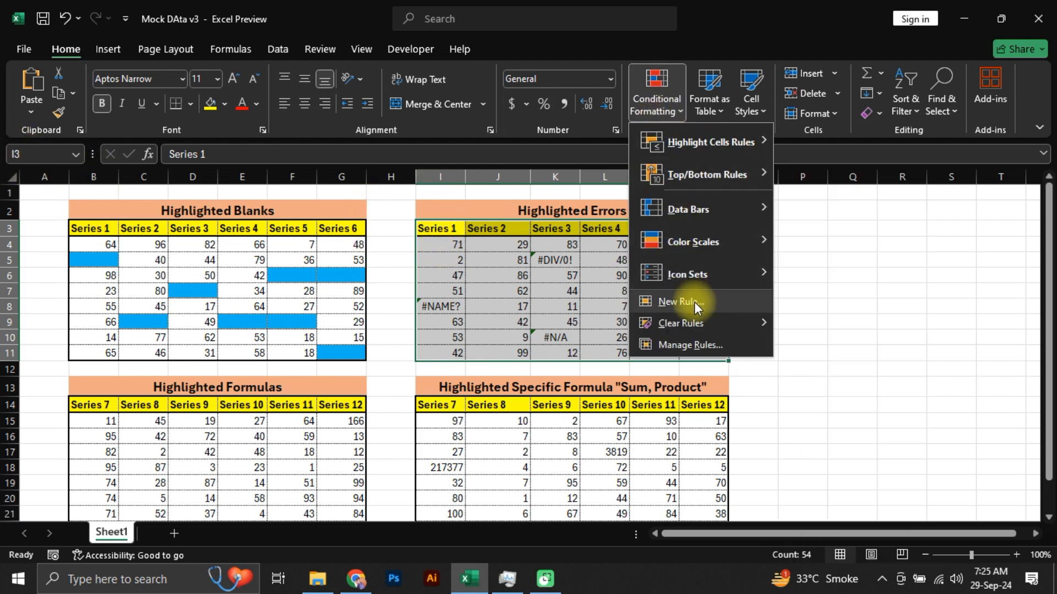
{"action": "left_click", "coordinate": [694, 301]}
{"action": "left_click", "coordinate": [540, 194]}
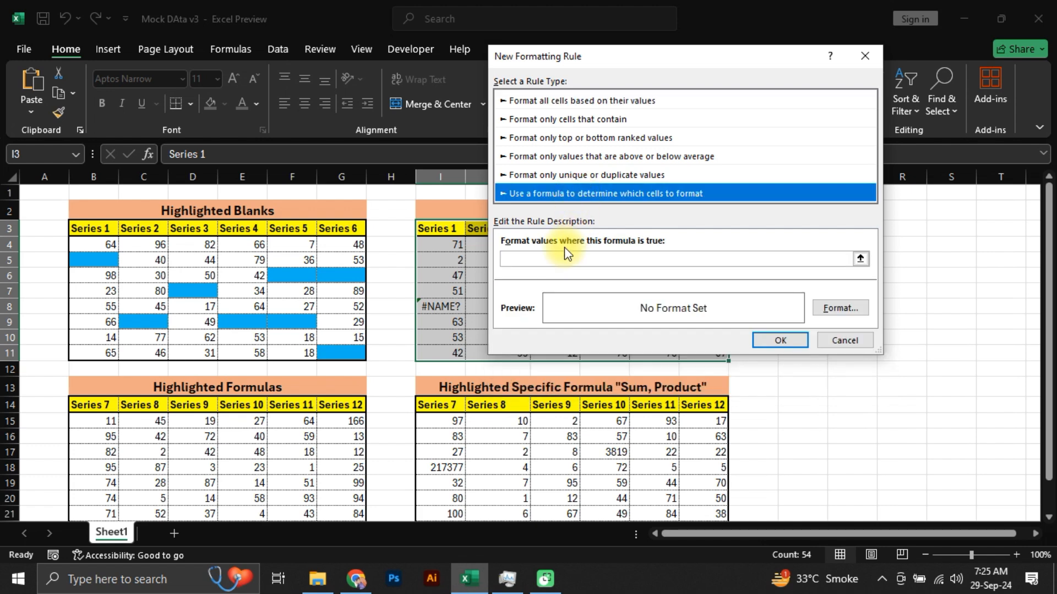
{"action": "left_click", "coordinate": [551, 259]}
{"action": "type", "text": "="}
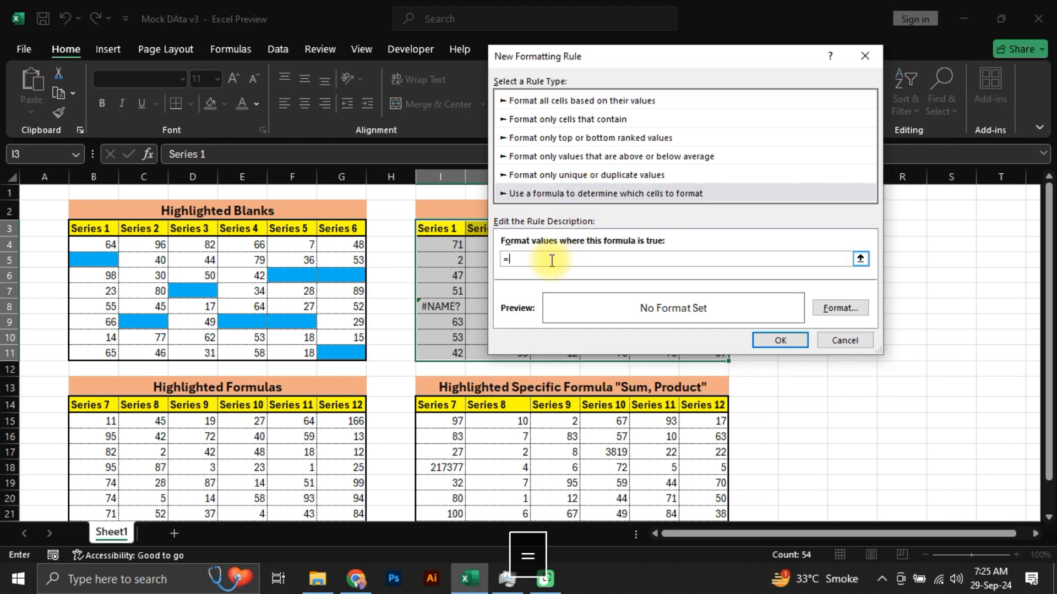
{"action": "type", "text": "isr"}
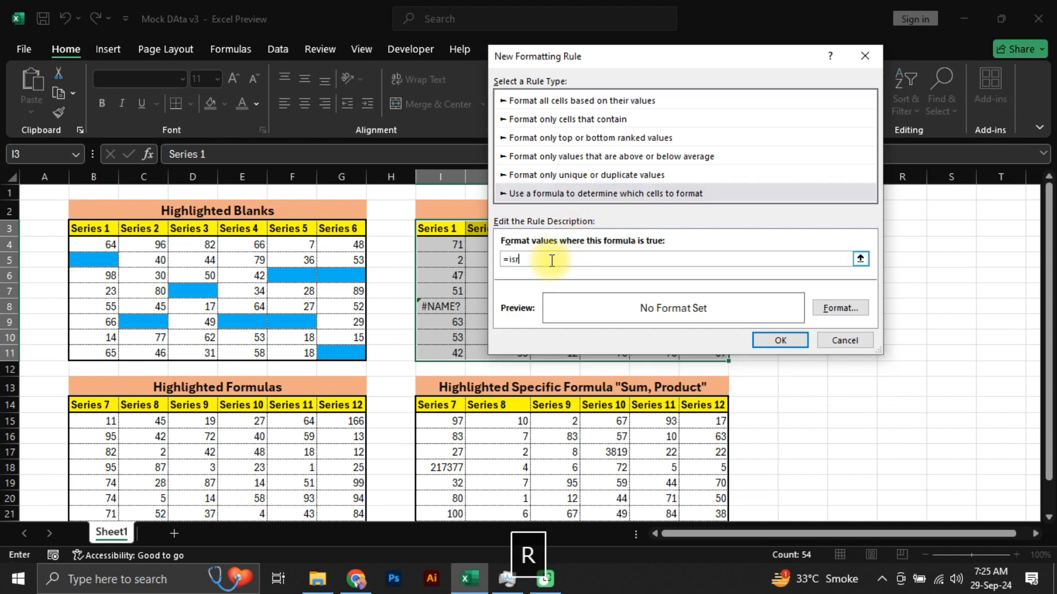
{"action": "key", "text": "BackSpace"}
{"action": "type", "text": "erro"}
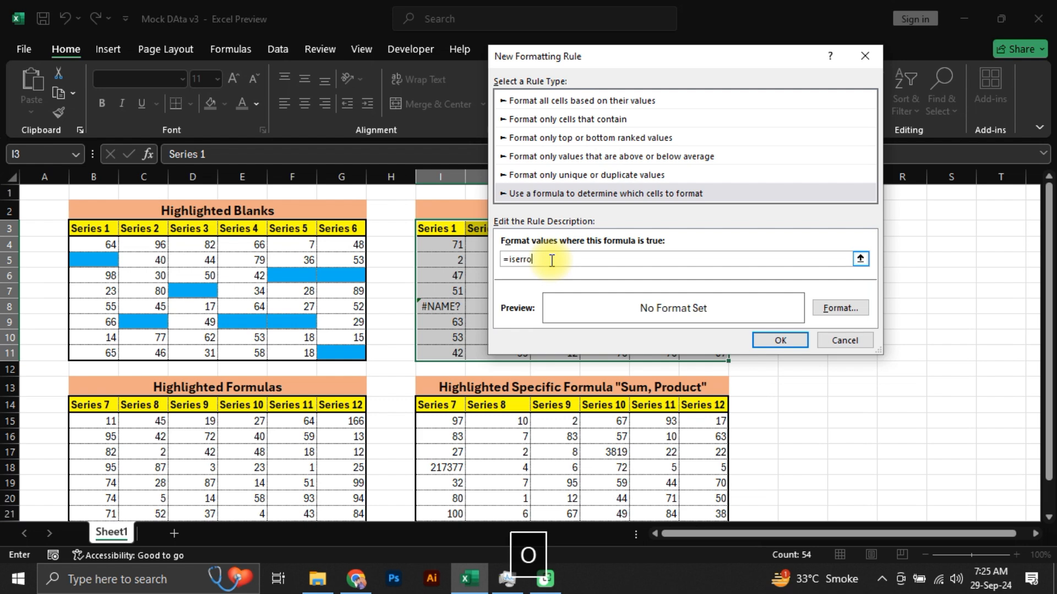
{"action": "type", "text": "r("}
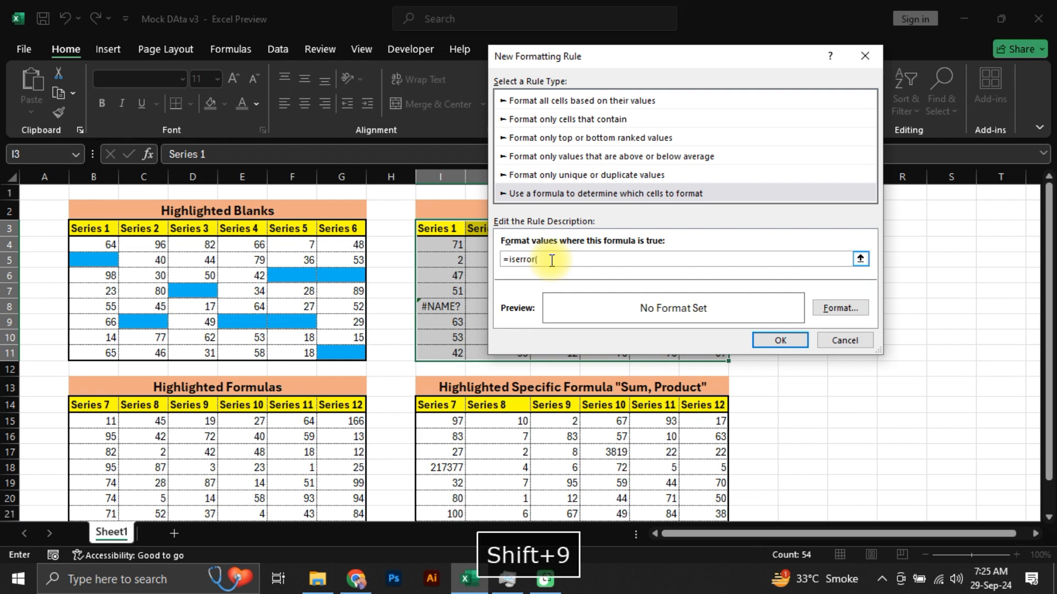
{"action": "type", "text": "i3"}
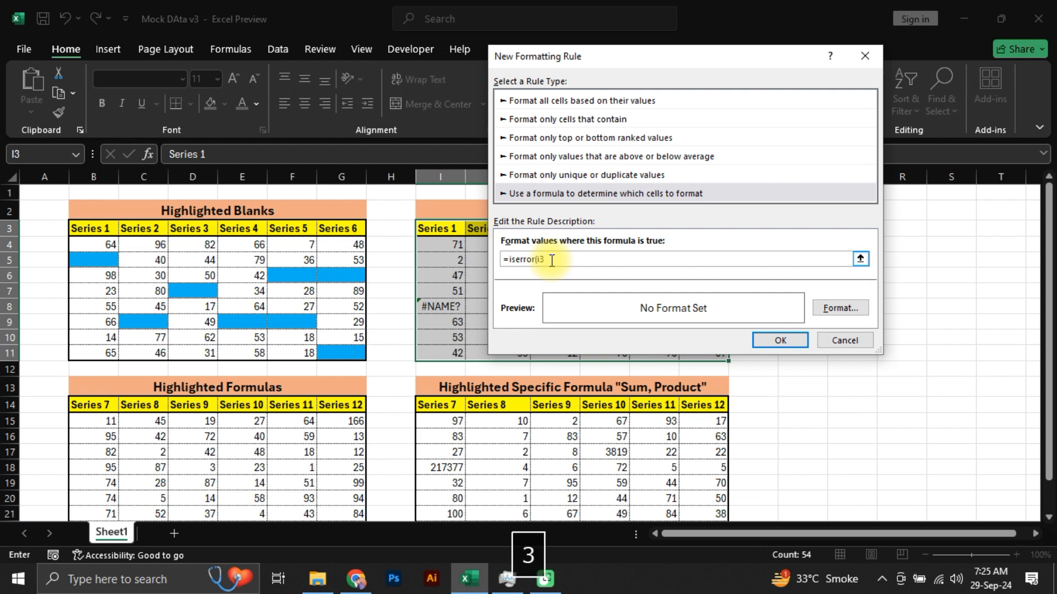
{"action": "type", "text": ")"}
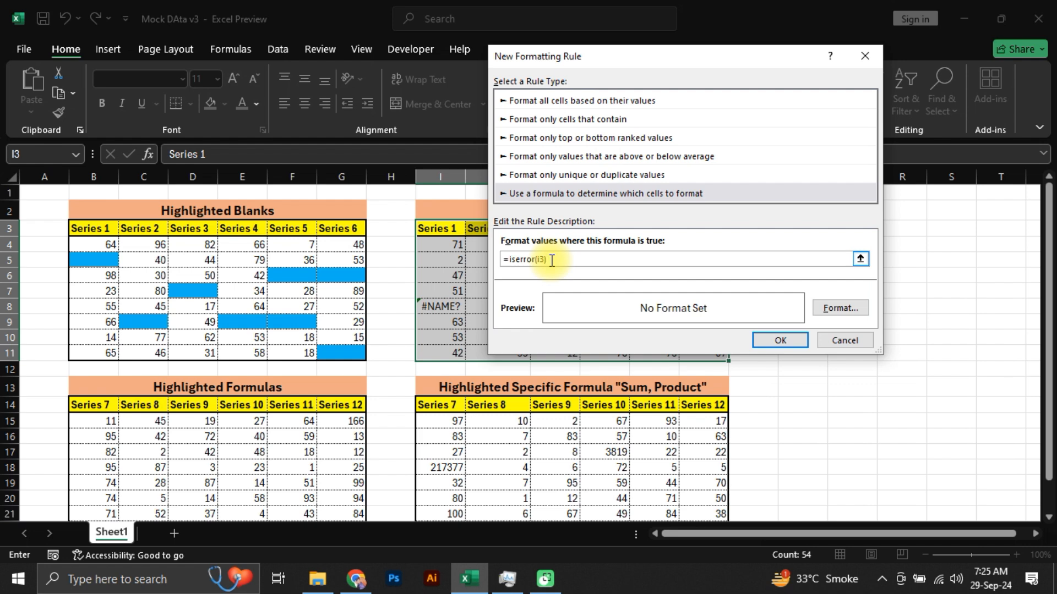
Format the error rule with a red fill and italic font, and apply it to the Highlighted Errors table
{"action": "left_click", "coordinate": [835, 311]}
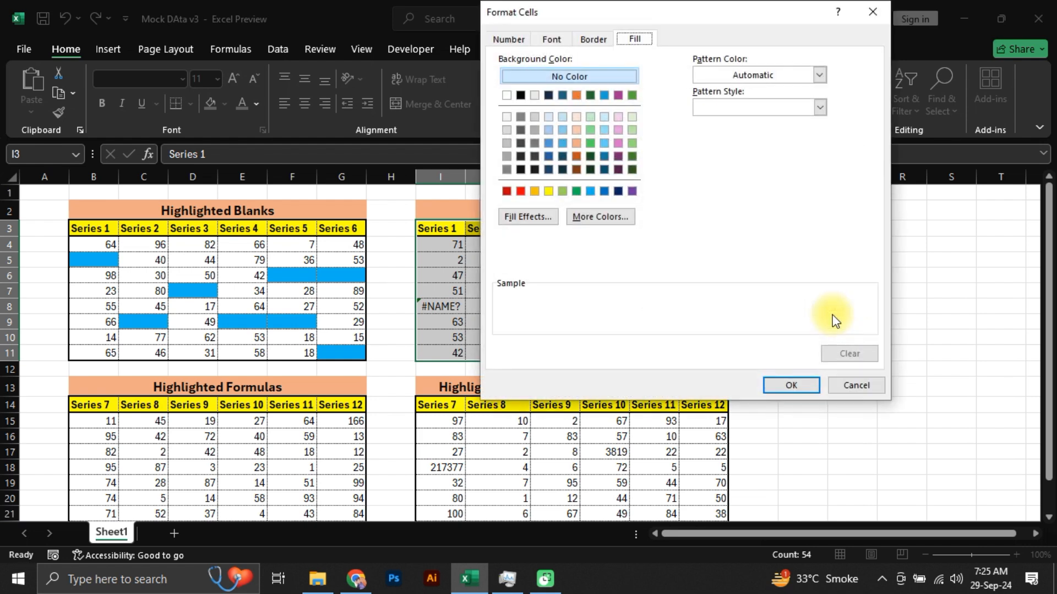
{"action": "left_click", "coordinate": [590, 143]}
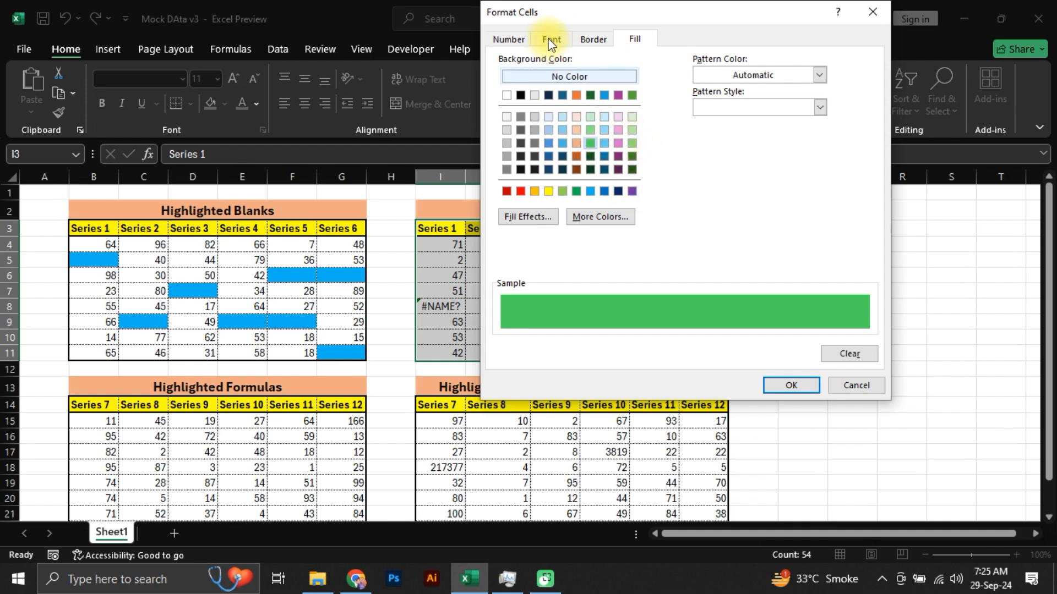
{"action": "left_click", "coordinate": [520, 191]}
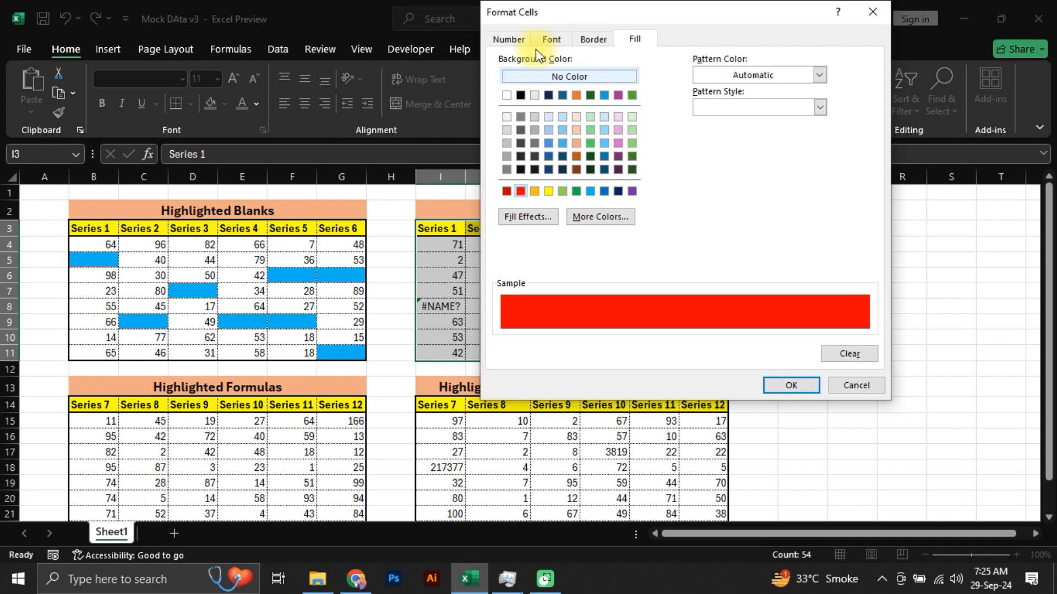
{"action": "left_click", "coordinate": [550, 41]}
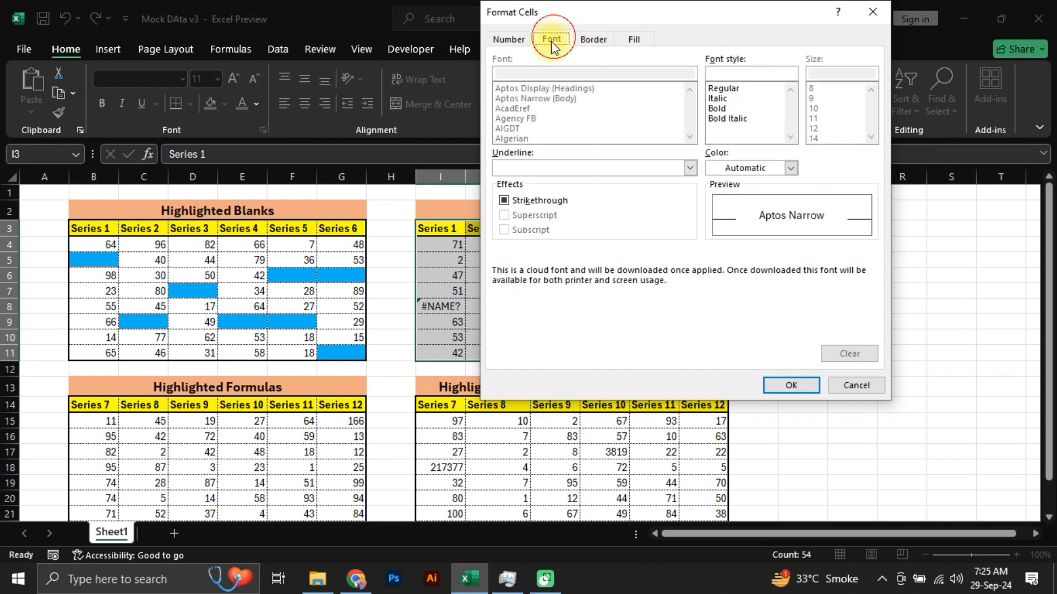
{"action": "left_click", "coordinate": [718, 101]}
{"action": "left_click", "coordinate": [787, 387]}
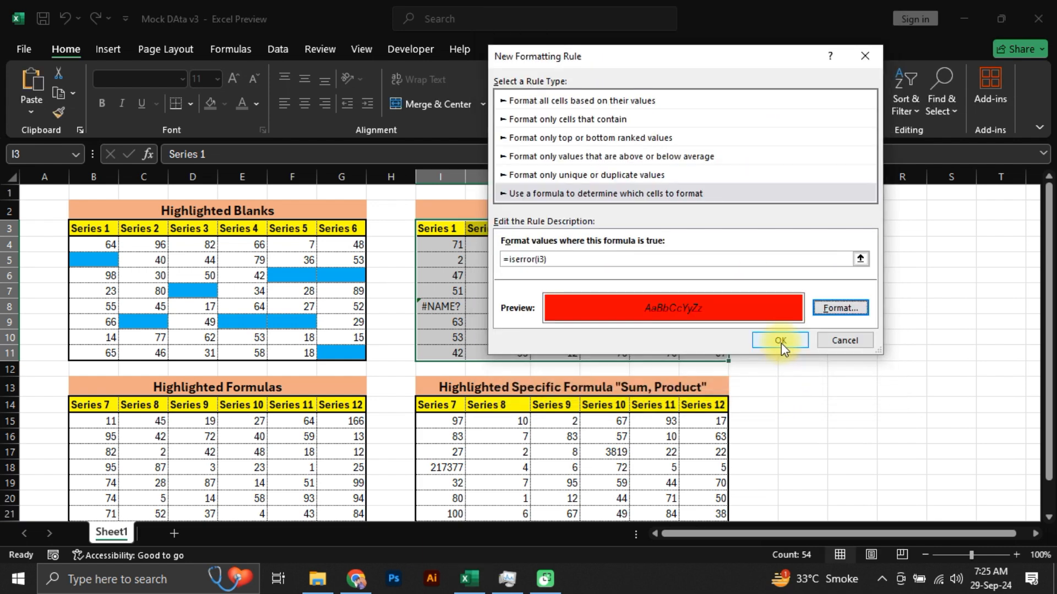
{"action": "left_click", "coordinate": [781, 342]}
{"action": "left_click", "coordinate": [739, 373]}
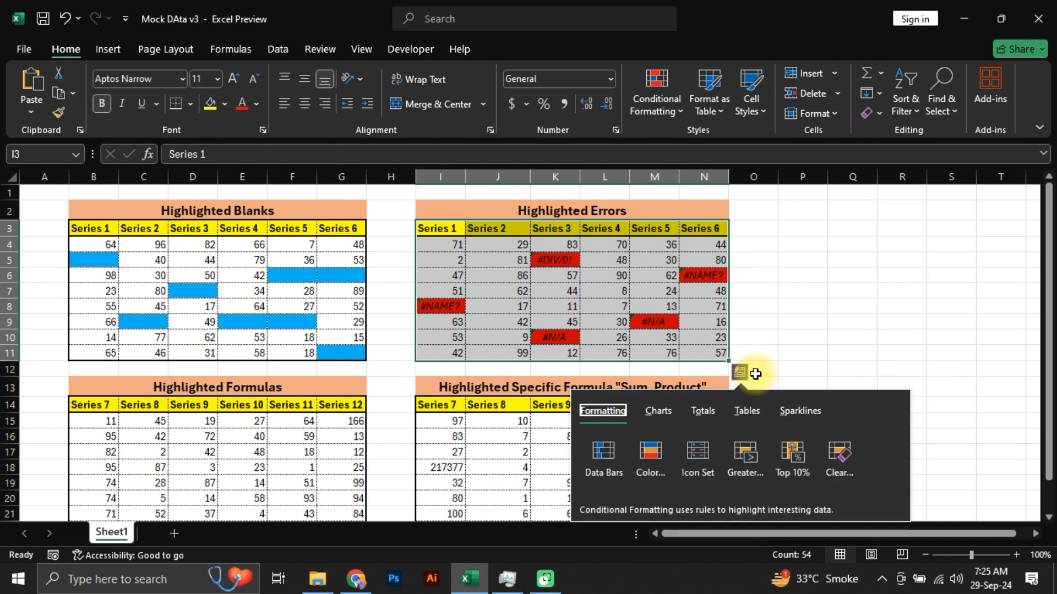
Enter =5/0 in cell L7 of the Highlighted Errors table to test the error rule
{"action": "left_click", "coordinate": [801, 322]}
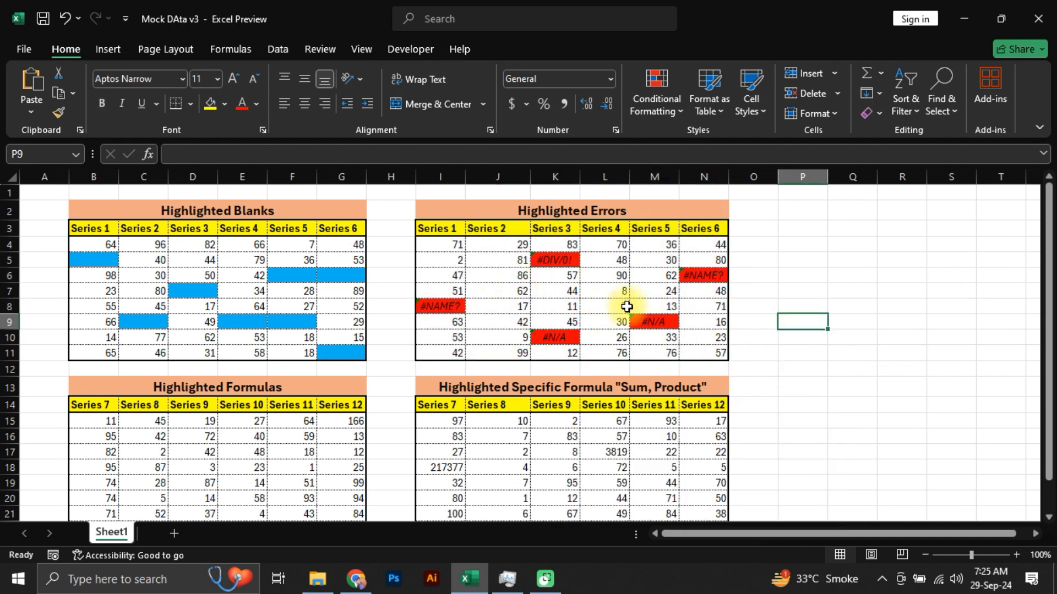
{"action": "left_click", "coordinate": [617, 292]}
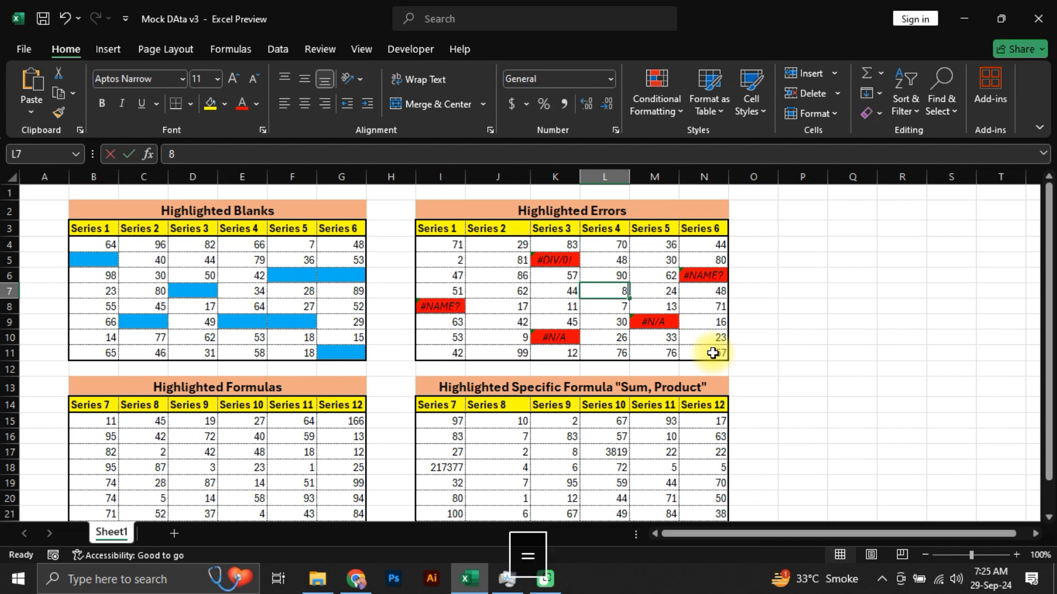
{"action": "type", "text": "=5"}
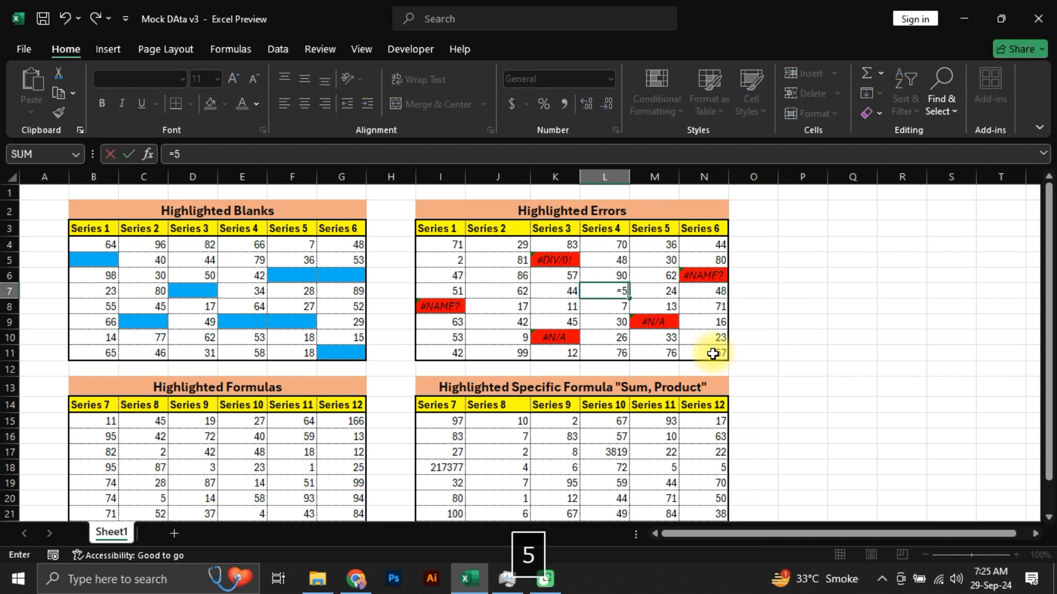
{"action": "type", "text": "/0"}
{"action": "key", "text": "Return"}
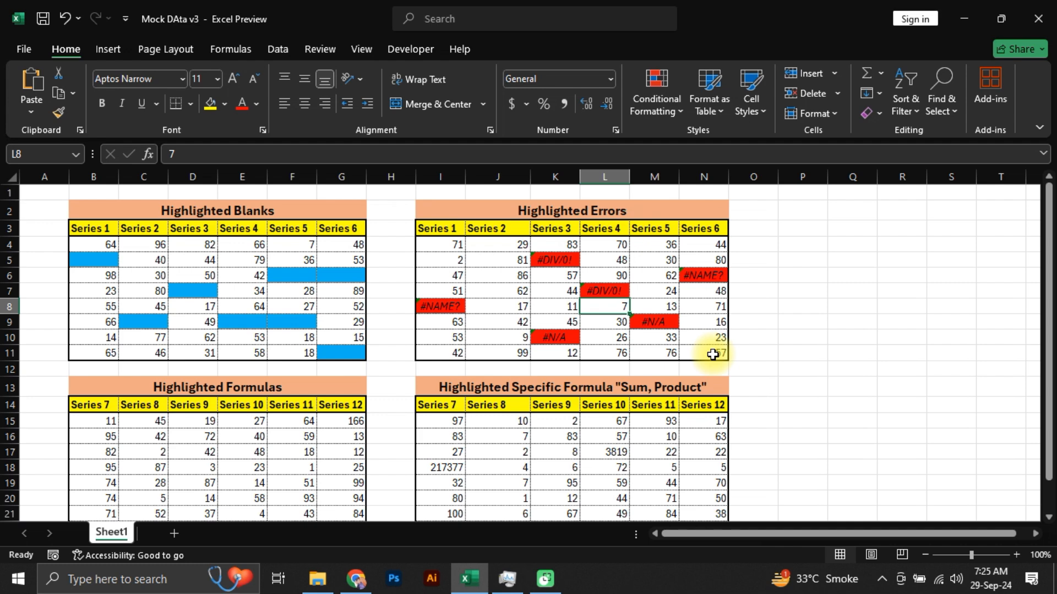
Create a formula-based conditional formatting rule for B14:G22, the Highlighted Formulas table, using =isformula(b14)
{"action": "scroll", "coordinate": [302, 414], "scroll_direction": "down", "scroll_amount": 1}
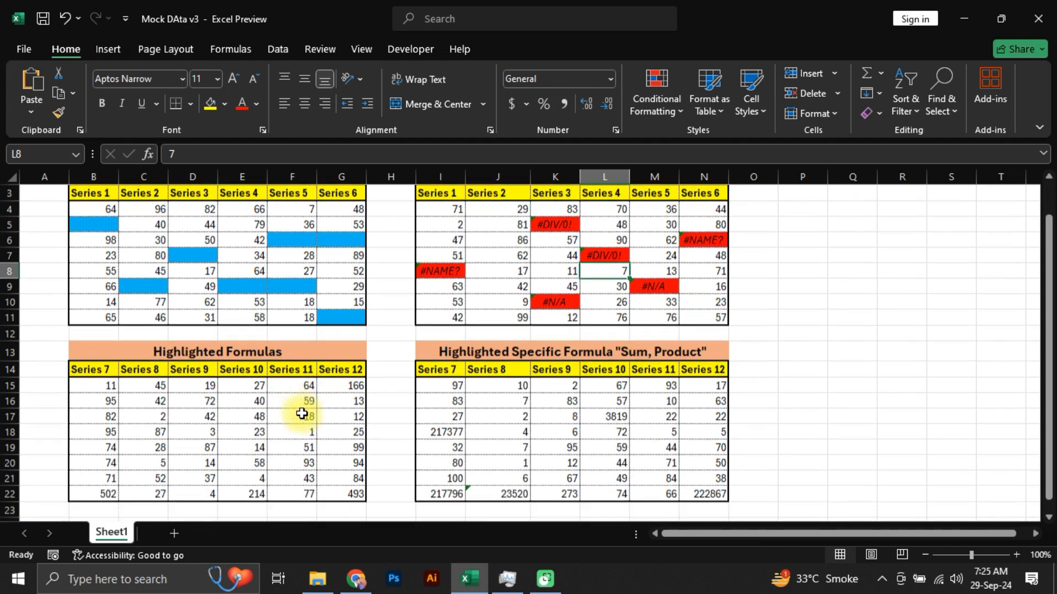
{"action": "scroll", "coordinate": [302, 414], "scroll_direction": "down", "scroll_amount": 1}
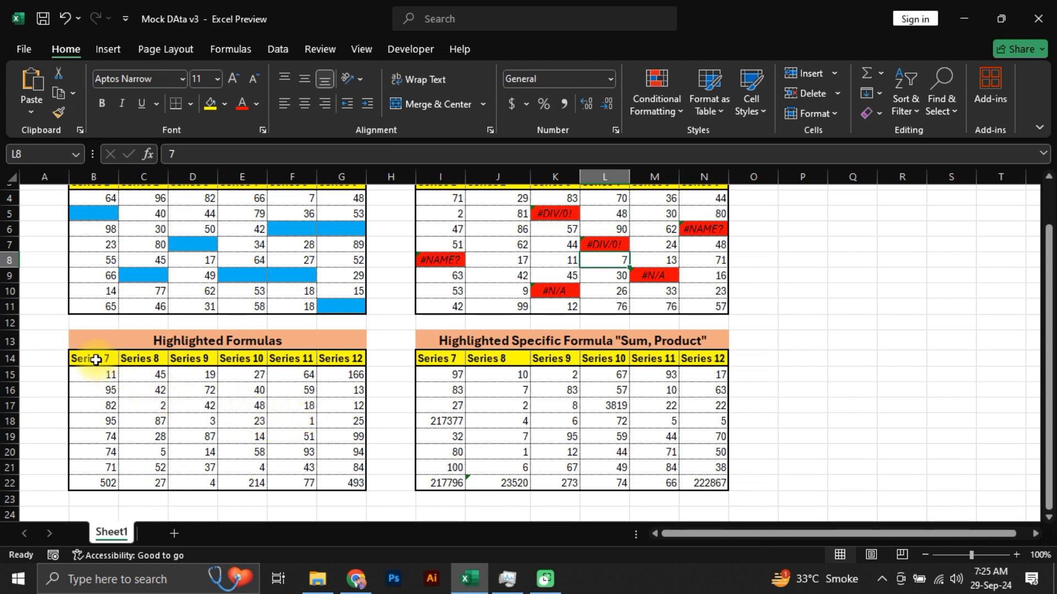
{"action": "left_click_drag", "start_coordinate": [90, 359], "coordinate": [344, 483]}
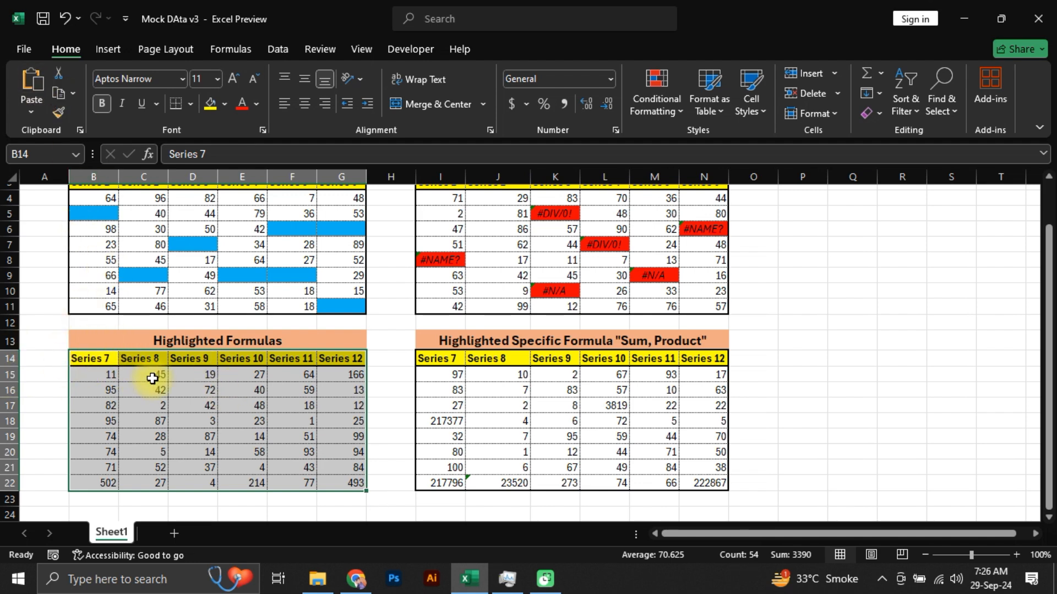
{"action": "left_click", "coordinate": [656, 99]}
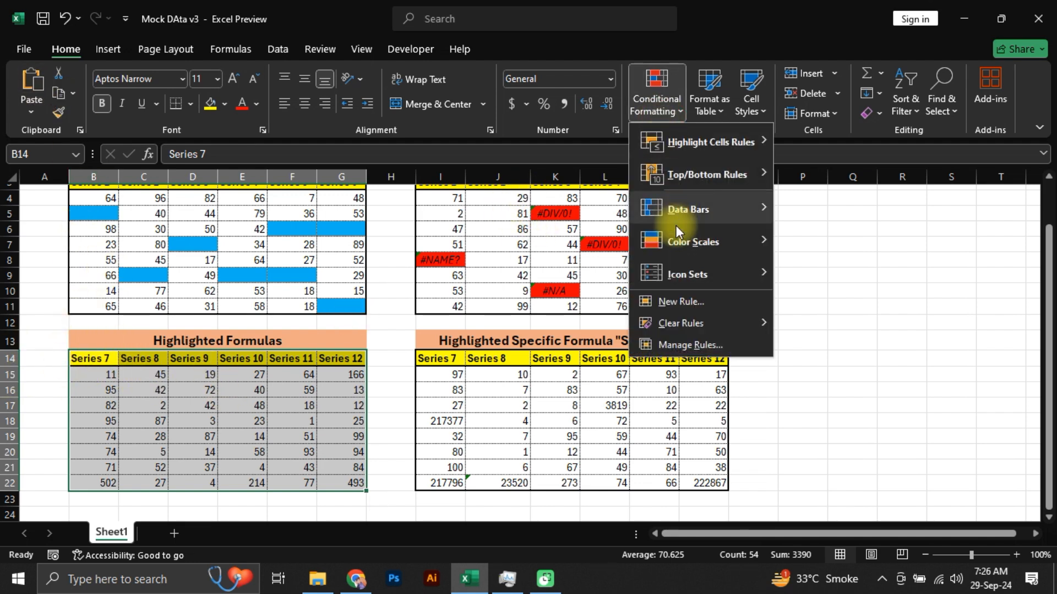
{"action": "left_click", "coordinate": [694, 301]}
{"action": "left_click", "coordinate": [523, 176]}
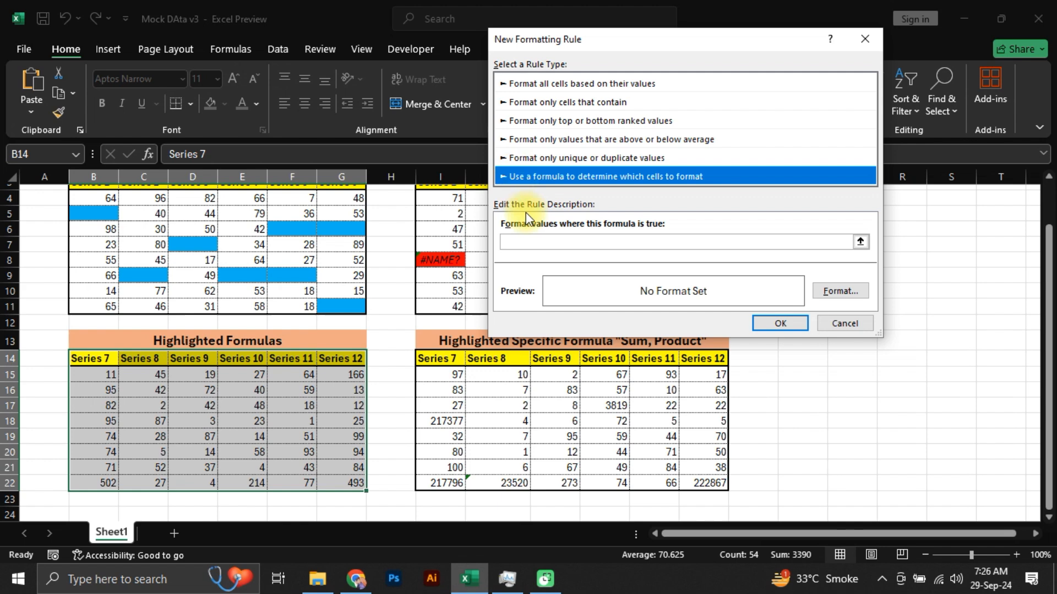
{"action": "left_click", "coordinate": [534, 242]}
{"action": "type", "text": "="}
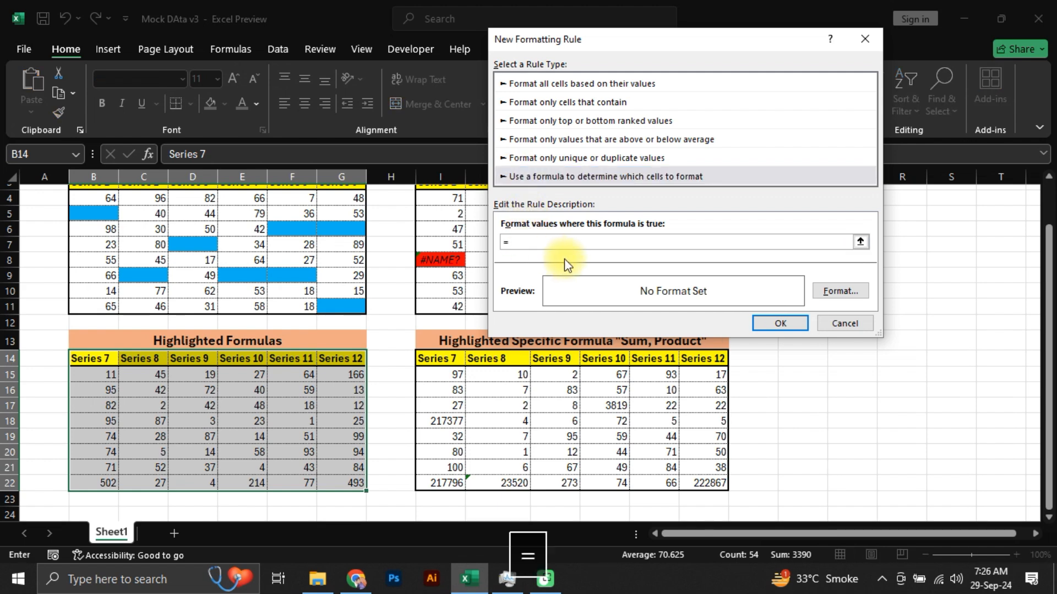
{"action": "type", "text": "isfor"}
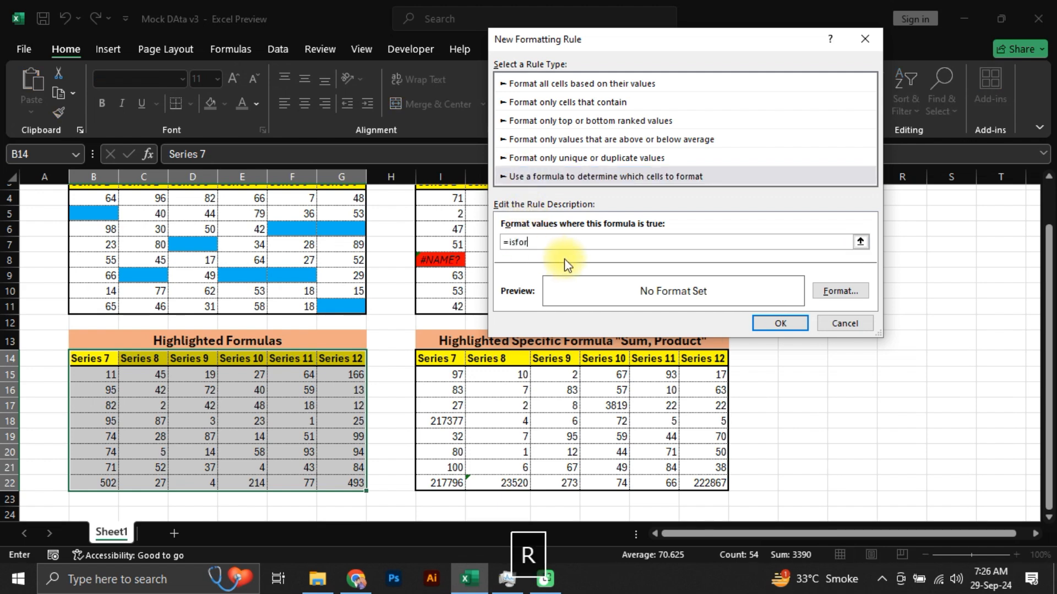
{"action": "type", "text": "mula("}
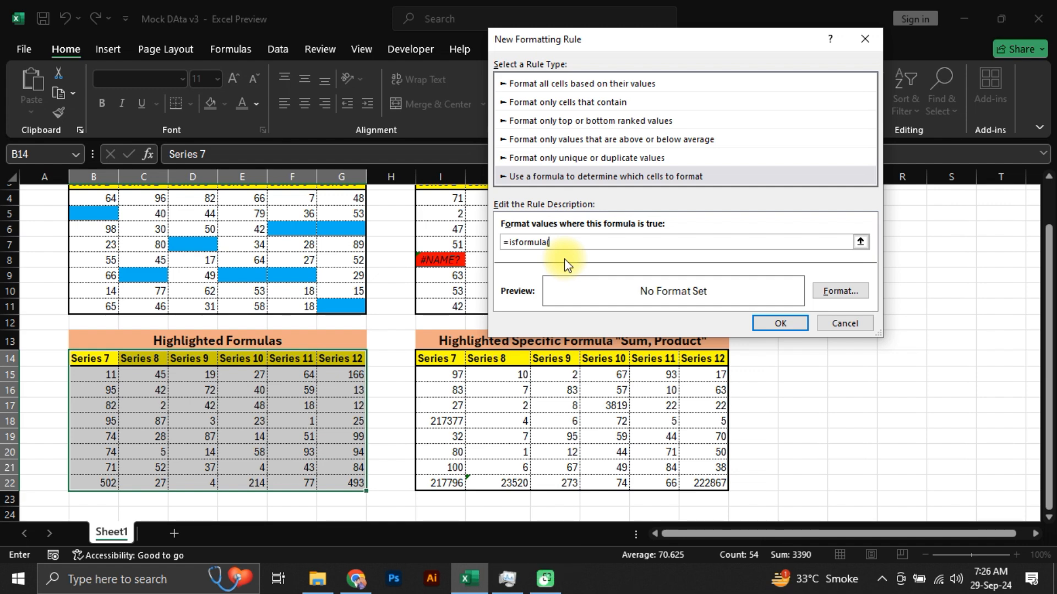
{"action": "type", "text": "b14"}
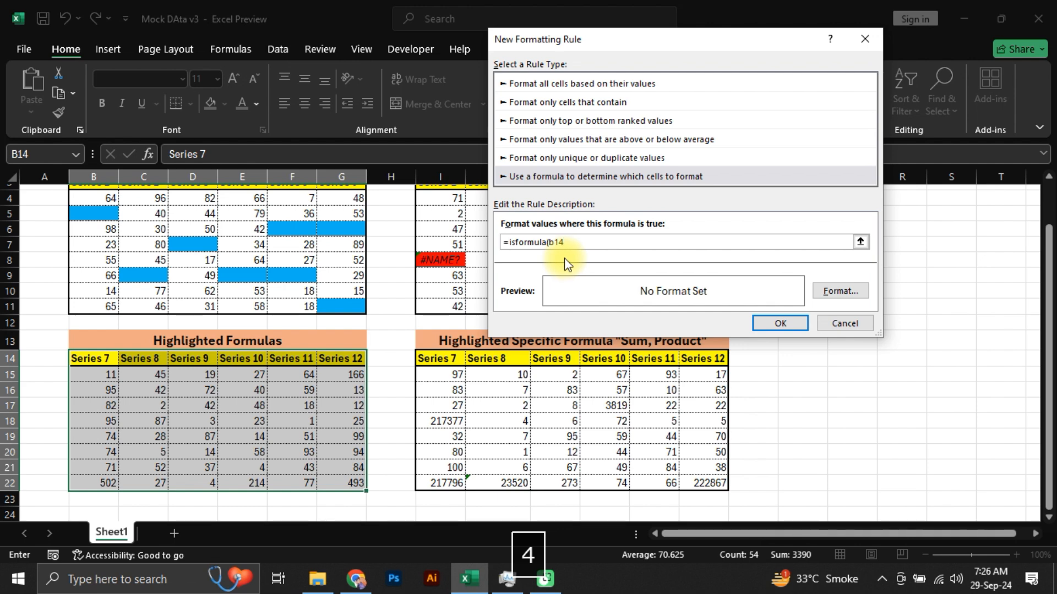
{"action": "type", "text": ")"}
Set the formula rule's format to a light blue fill from the standard colors
{"action": "left_click", "coordinate": [861, 286]}
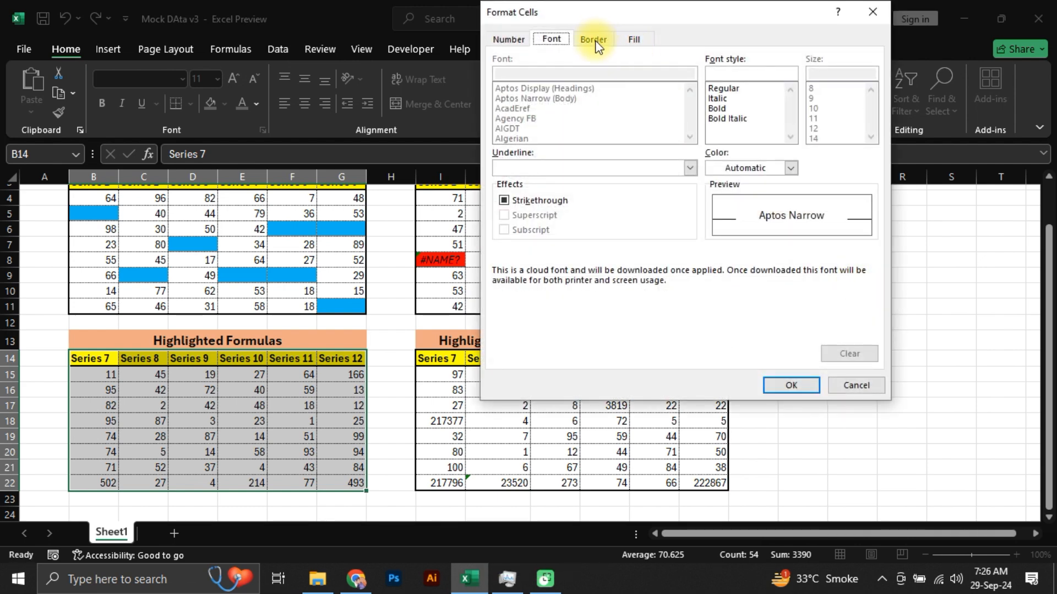
{"action": "left_click", "coordinate": [627, 42]}
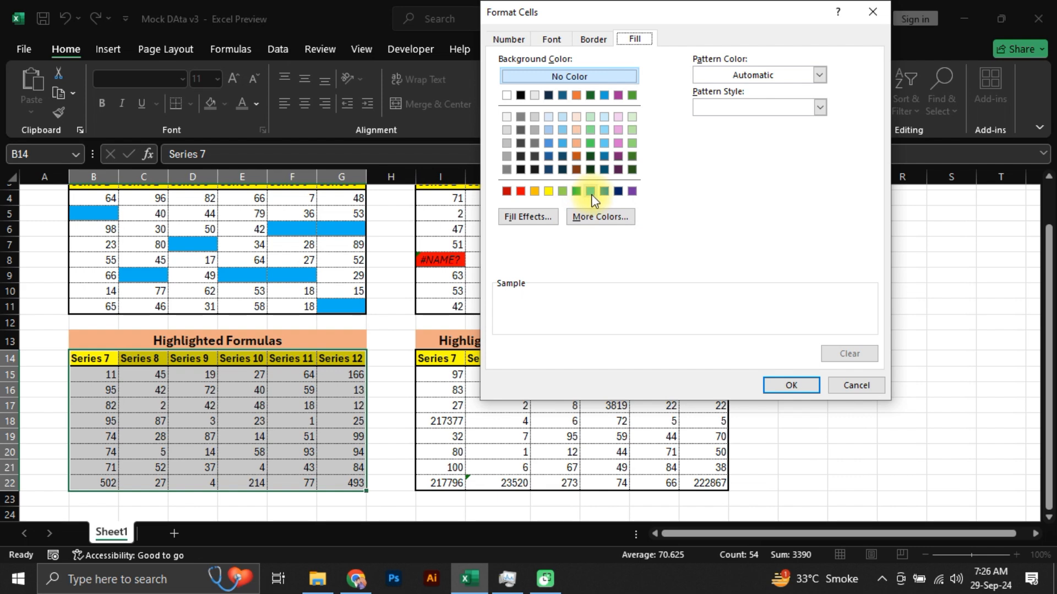
{"action": "left_click", "coordinate": [590, 191]}
Give the formula rule a bold purple font and apply the rule to the Highlighted Formulas table
{"action": "left_click", "coordinate": [551, 39]}
{"action": "left_click", "coordinate": [586, 39]}
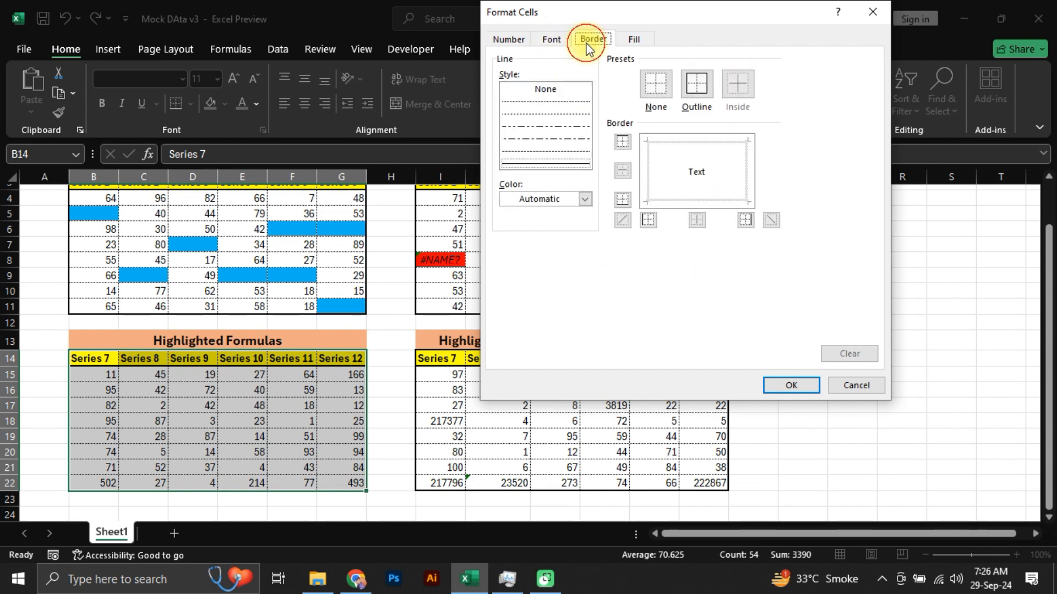
{"action": "left_click", "coordinate": [552, 42]}
{"action": "left_click", "coordinate": [791, 168]}
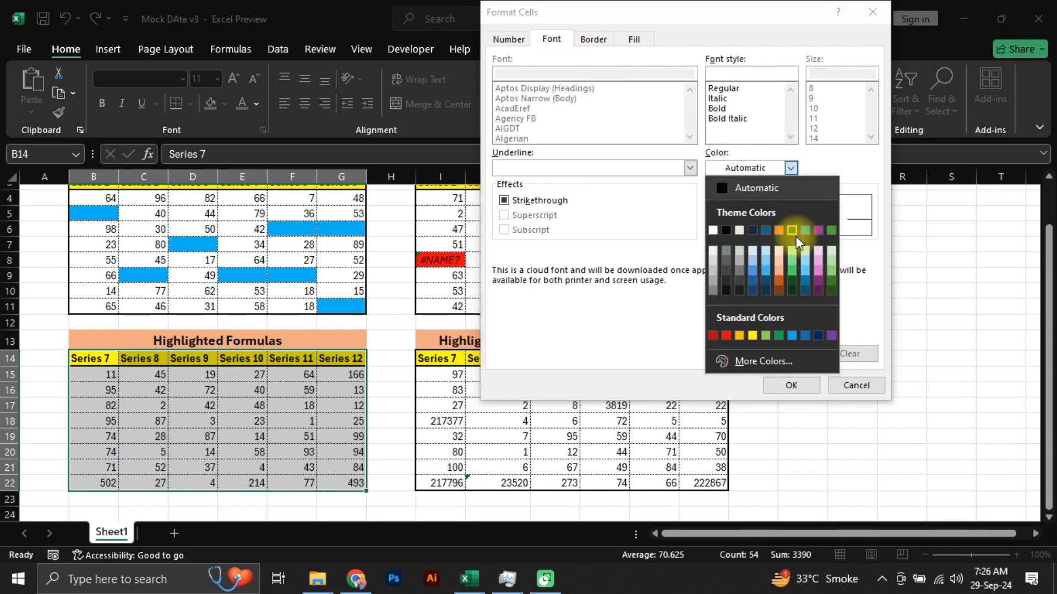
{"action": "left_click", "coordinate": [805, 231]}
{"action": "left_click", "coordinate": [793, 167]}
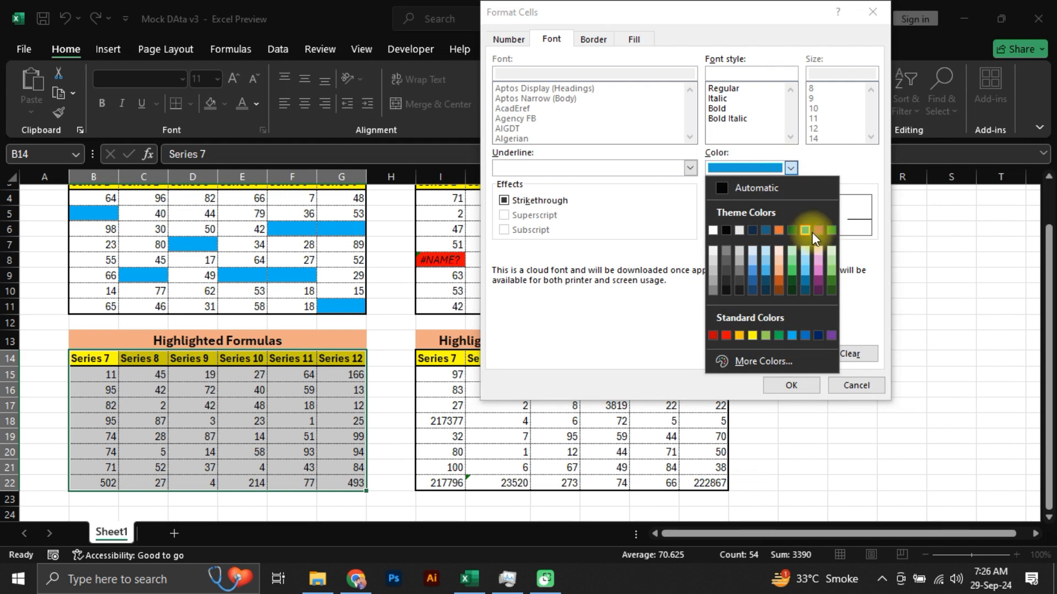
{"action": "left_click", "coordinate": [817, 231]}
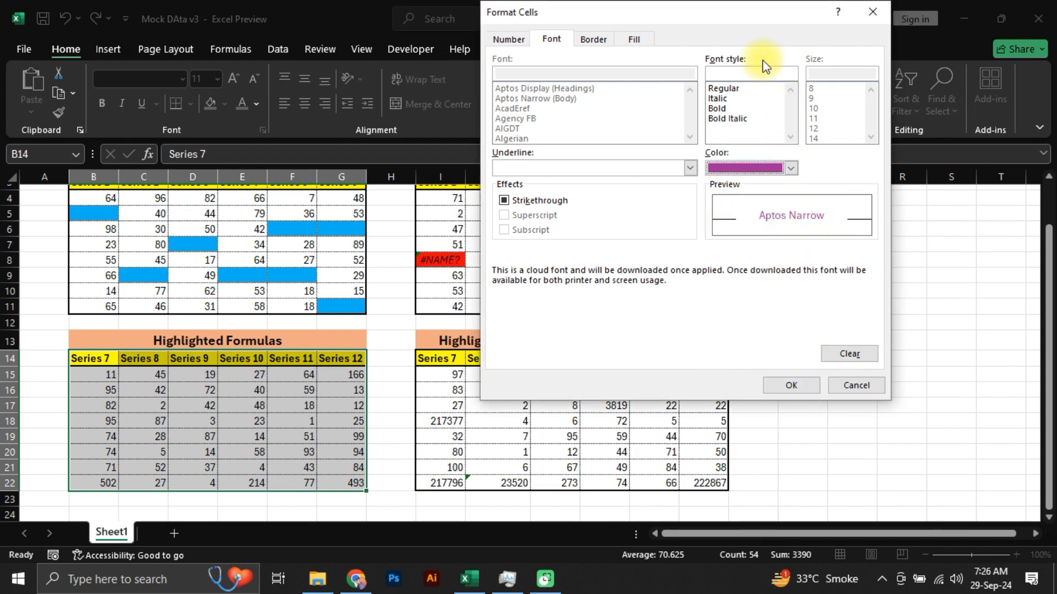
{"action": "left_click", "coordinate": [717, 109]}
{"action": "left_click", "coordinate": [790, 385]}
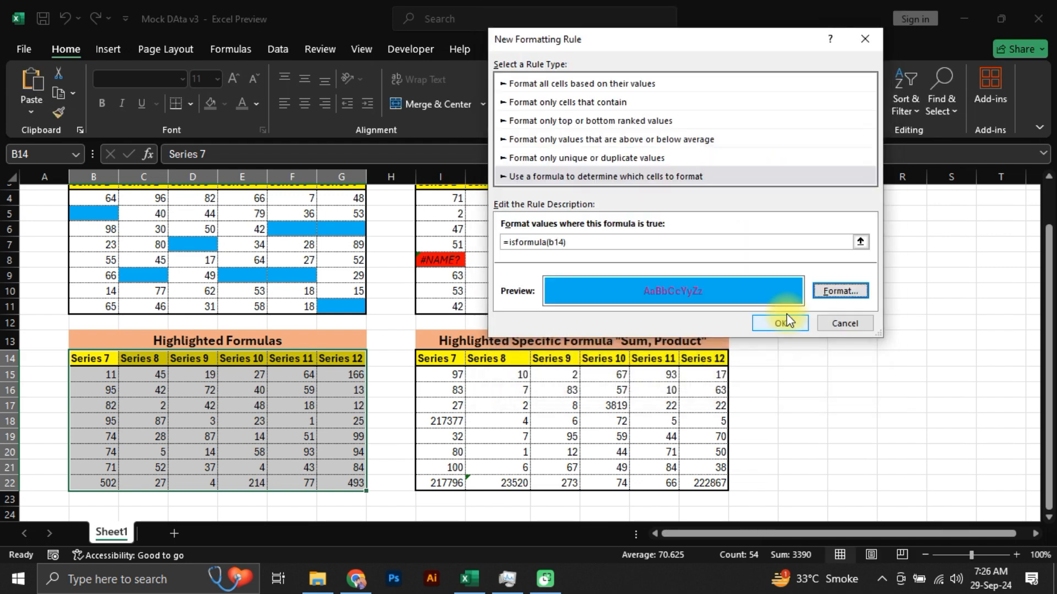
{"action": "left_click", "coordinate": [780, 324]}
Inspect the contents of the highlighted cells B22, D18, E22, G22 and G15 and of the Series 12 column in the Highlighted Formulas table
{"action": "left_click", "coordinate": [245, 452]}
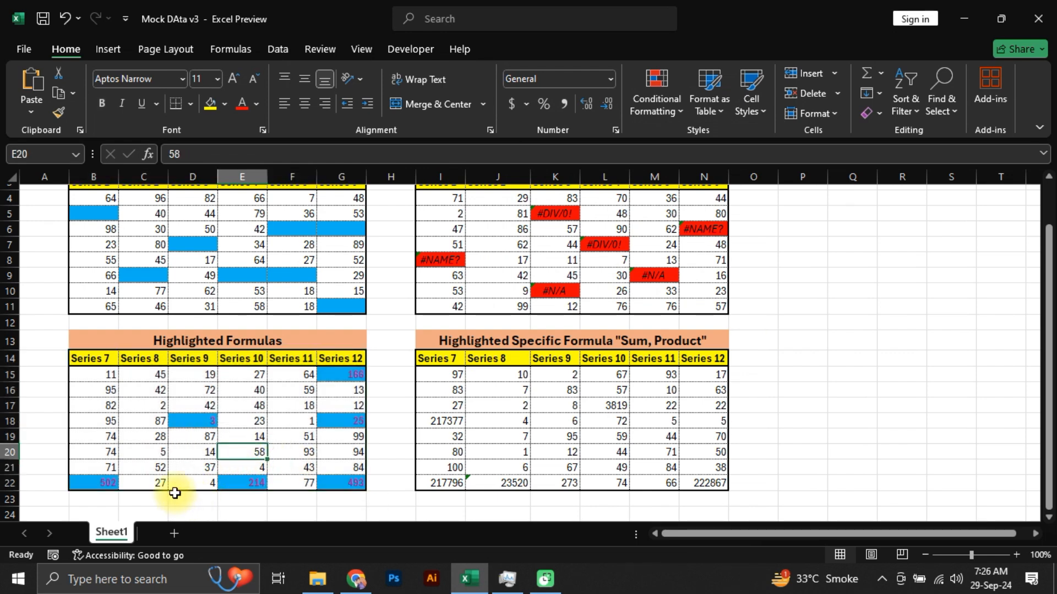
{"action": "left_click", "coordinate": [98, 488]}
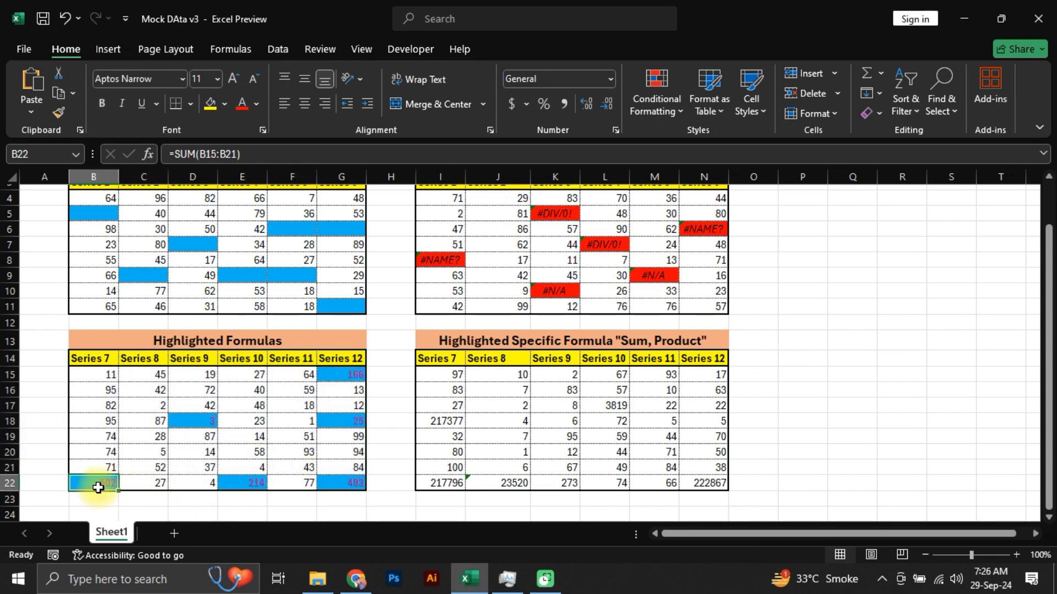
{"action": "left_click", "coordinate": [200, 423]}
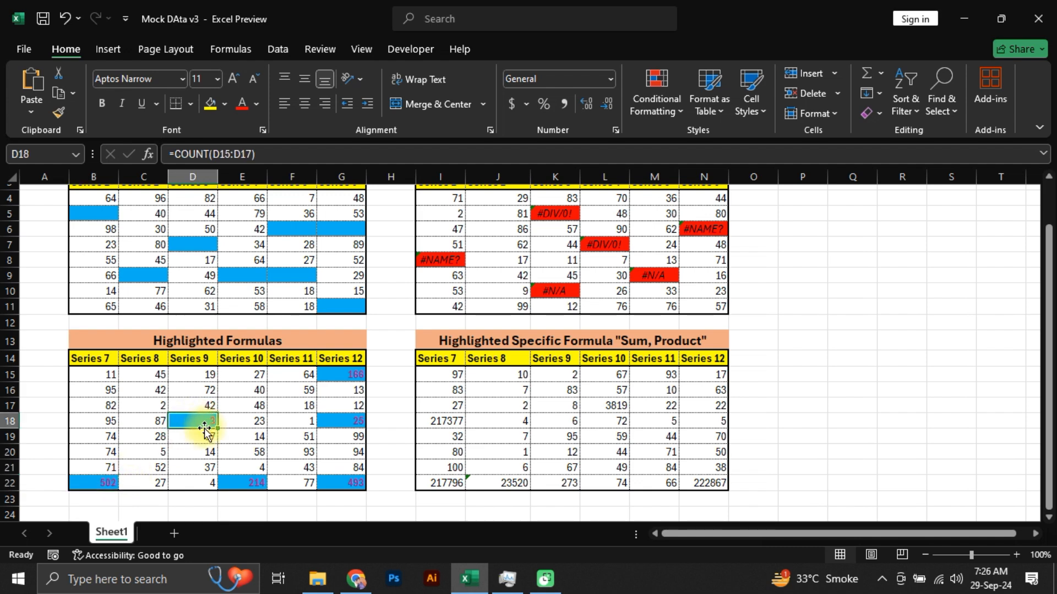
{"action": "left_click", "coordinate": [245, 483]}
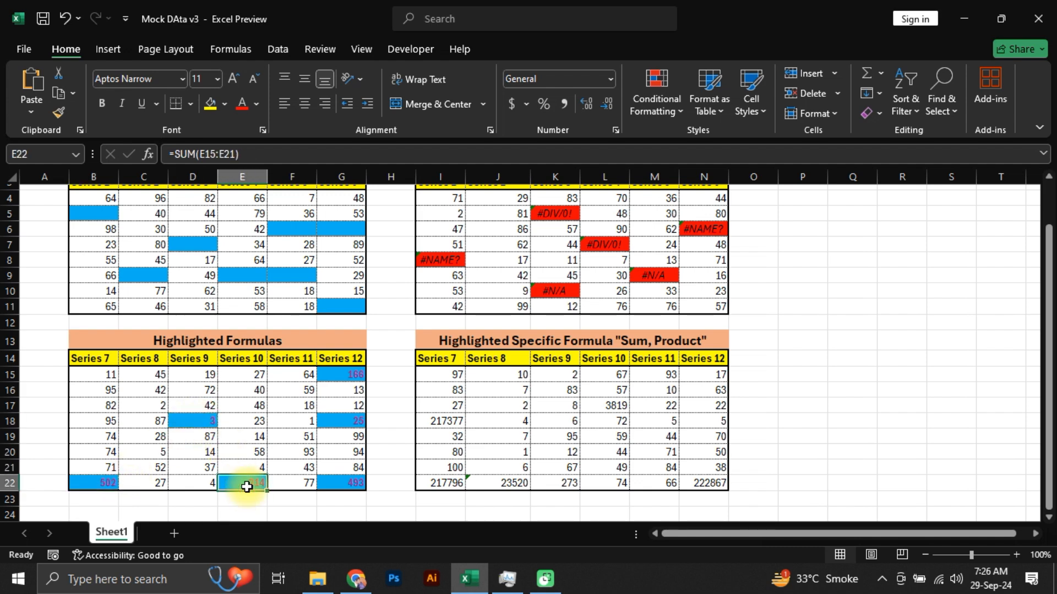
{"action": "left_click", "coordinate": [344, 485]}
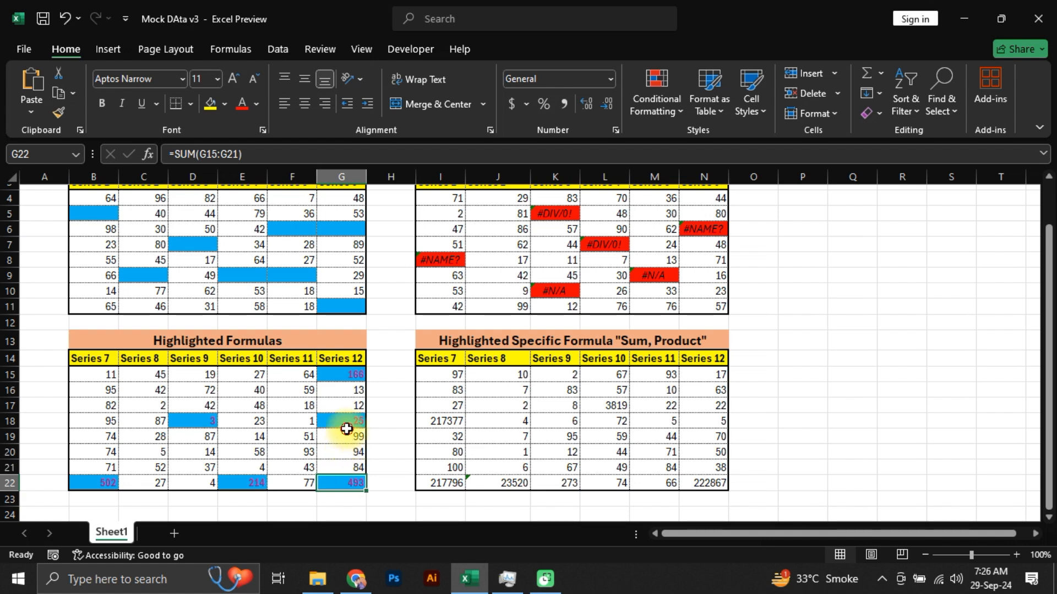
{"action": "left_click_drag", "start_coordinate": [347, 431], "coordinate": [347, 423]}
{"action": "left_click", "coordinate": [346, 377]}
{"action": "left_click_drag", "start_coordinate": [346, 377], "coordinate": [347, 470]}
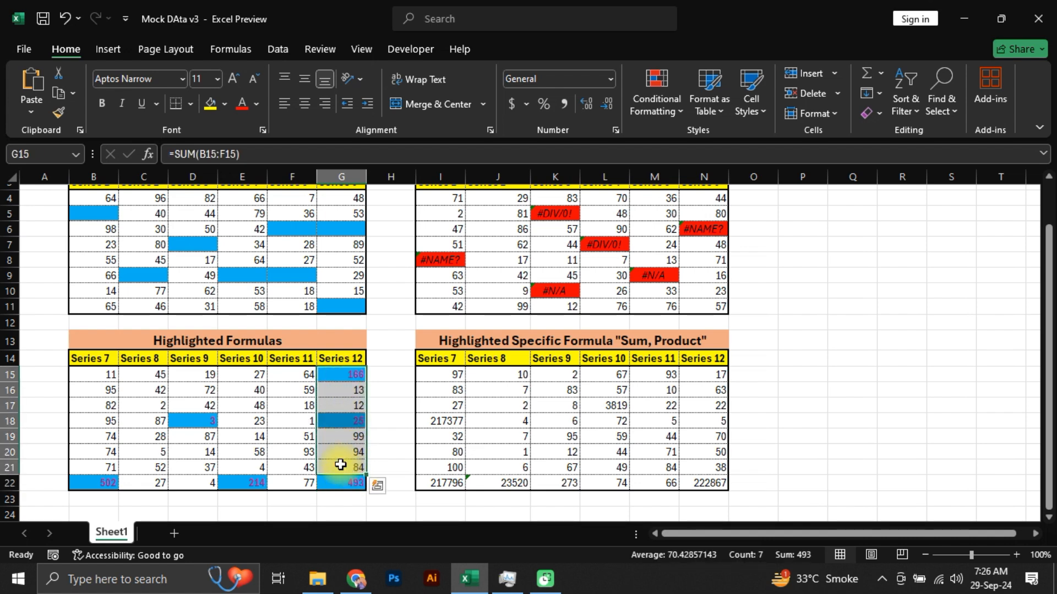
{"action": "left_click", "coordinate": [340, 464]}
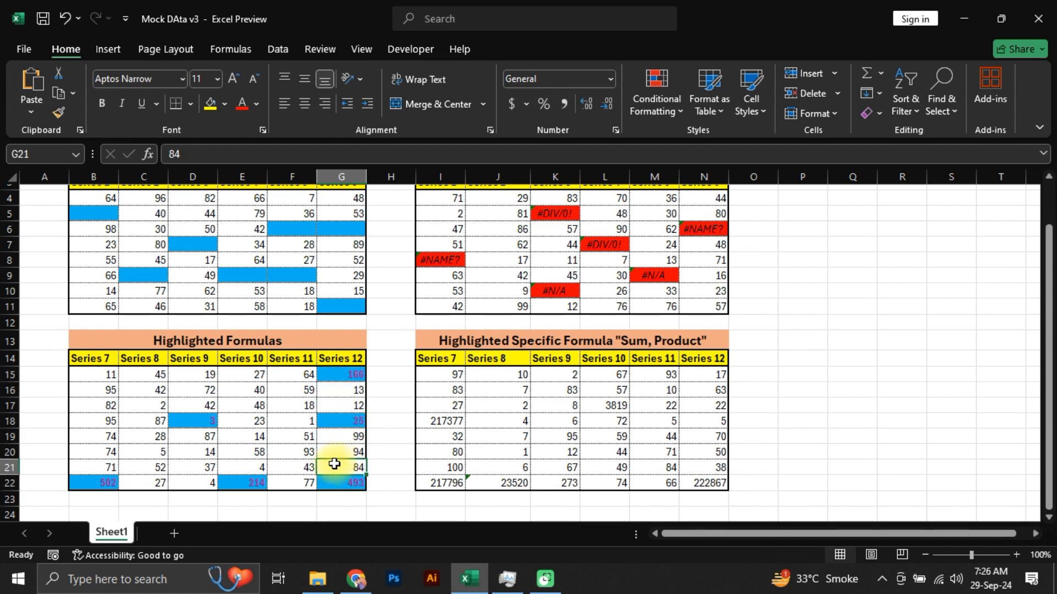
{"action": "left_click", "coordinate": [193, 423]}
{"action": "left_click", "coordinate": [248, 484]}
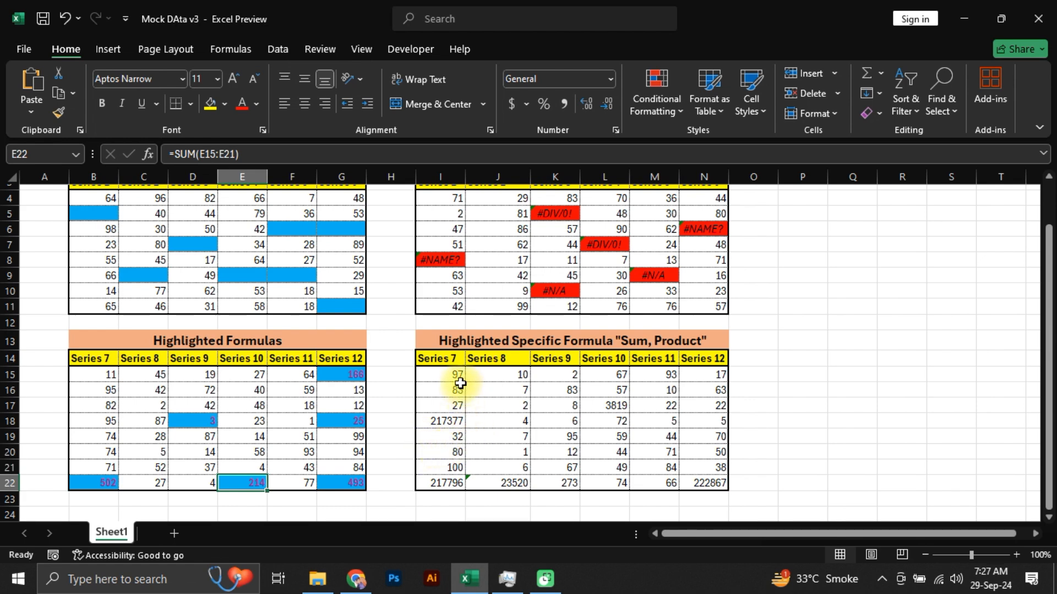
Create a formula-based conditional formatting rule for I14:N22, the Highlighted Specific Formula table, using =search("sum",formulatext(i14))
{"action": "left_click_drag", "start_coordinate": [437, 359], "coordinate": [708, 483]}
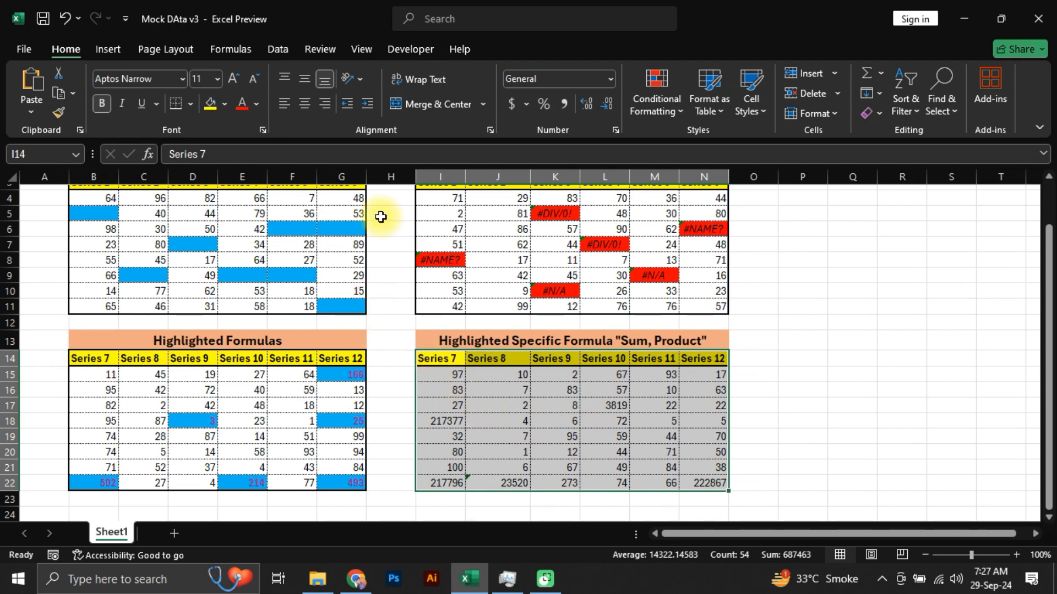
{"action": "left_click", "coordinate": [661, 104]}
{"action": "left_click", "coordinate": [685, 302]}
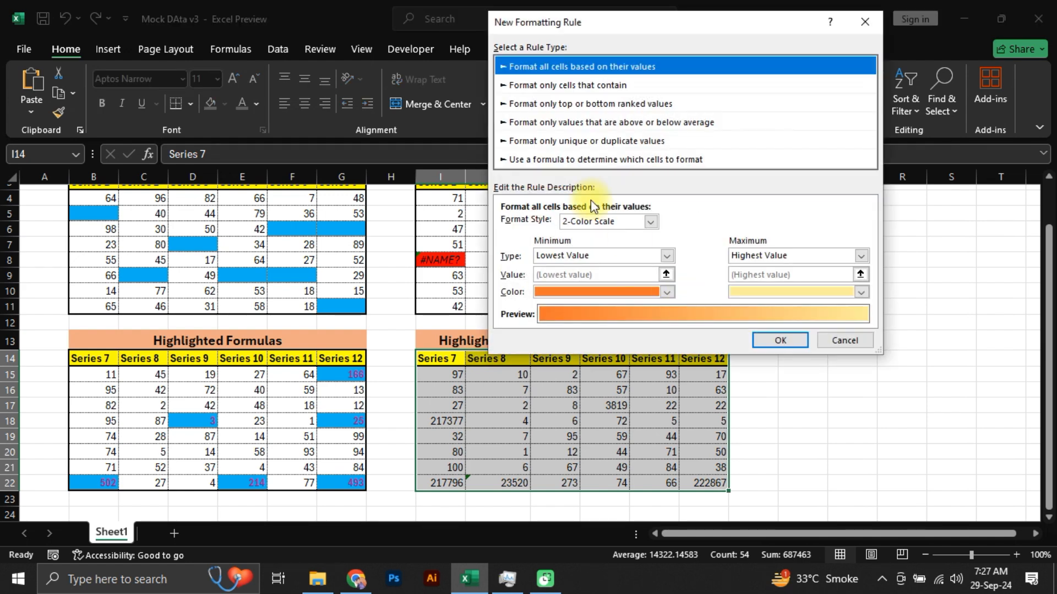
{"action": "left_click", "coordinate": [573, 160]}
{"action": "left_click", "coordinate": [574, 225]}
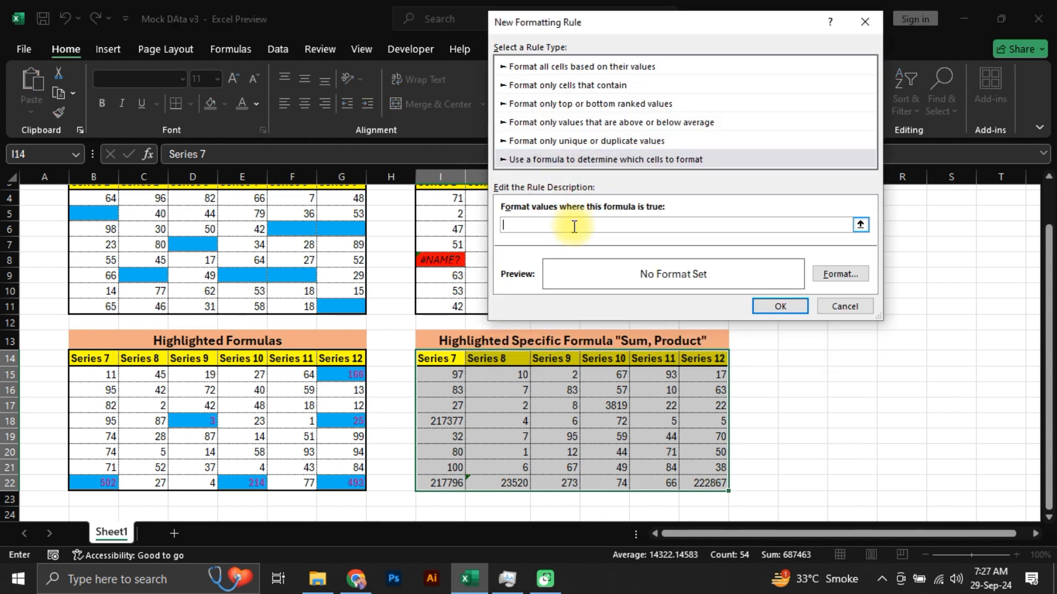
{"action": "type", "text": "=search"}
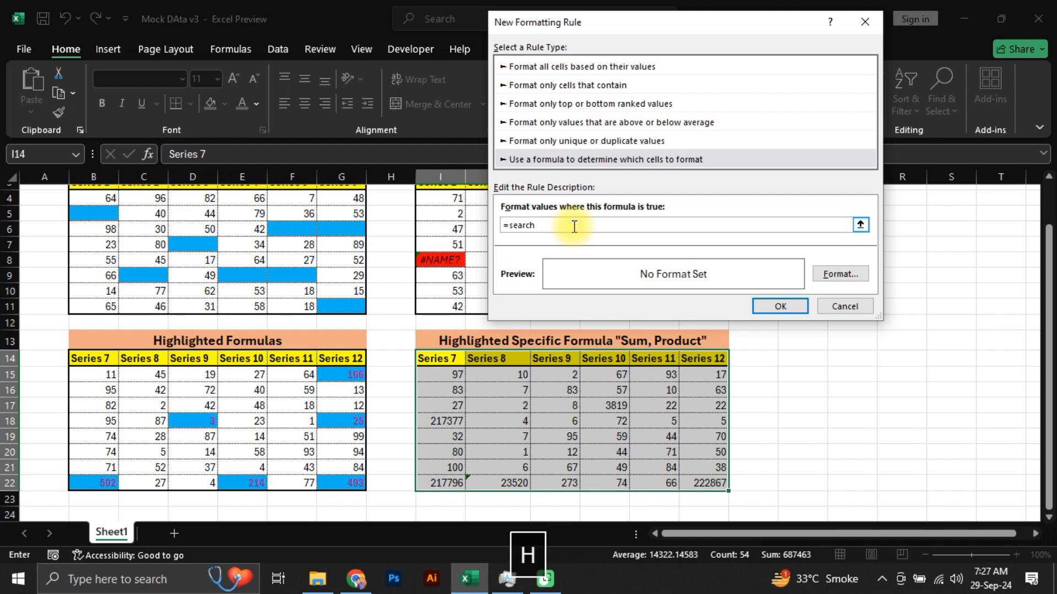
{"action": "type", "text": "("}
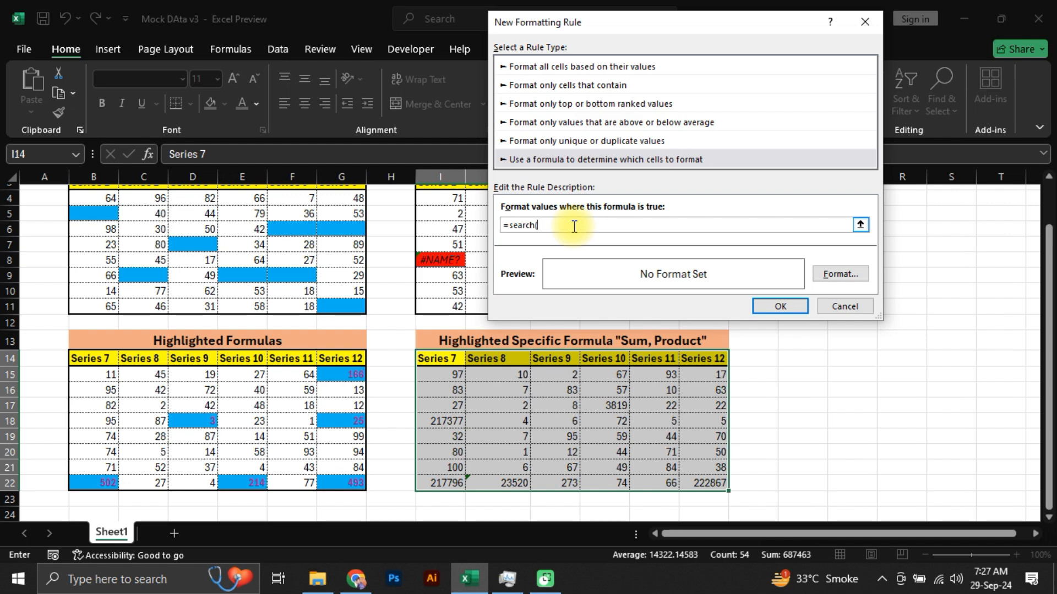
{"action": "type", "text": "\"sum"}
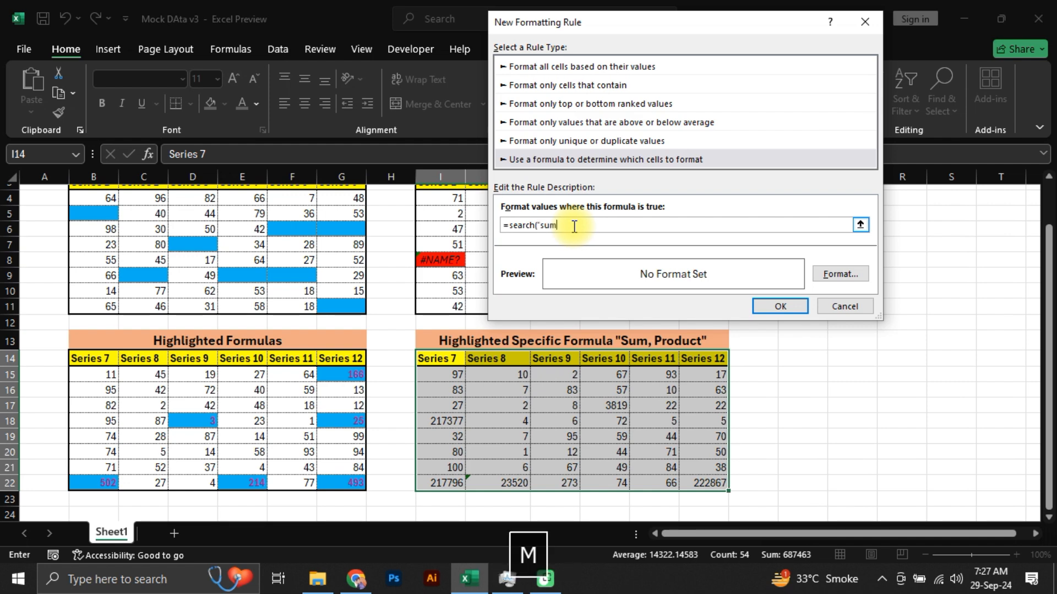
{"action": "type", "text": "\",f"}
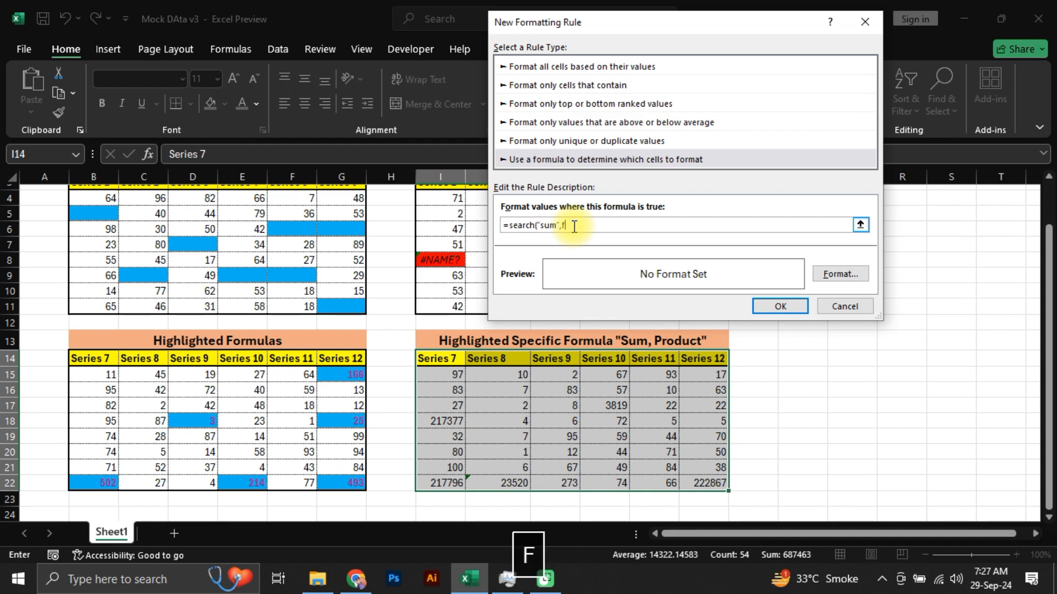
{"action": "type", "text": "ormulatext"}
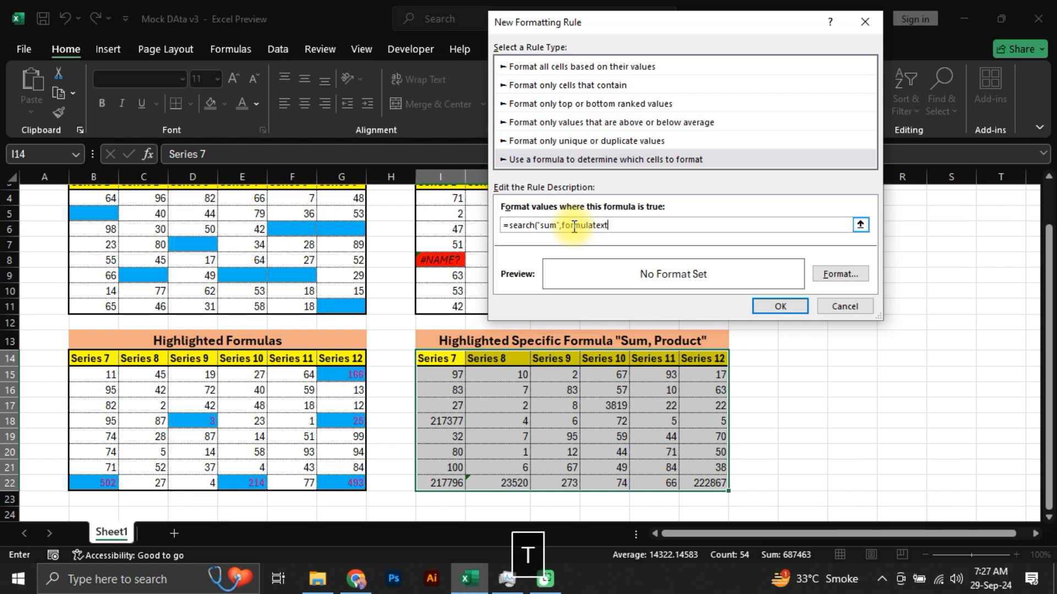
{"action": "type", "text": "("}
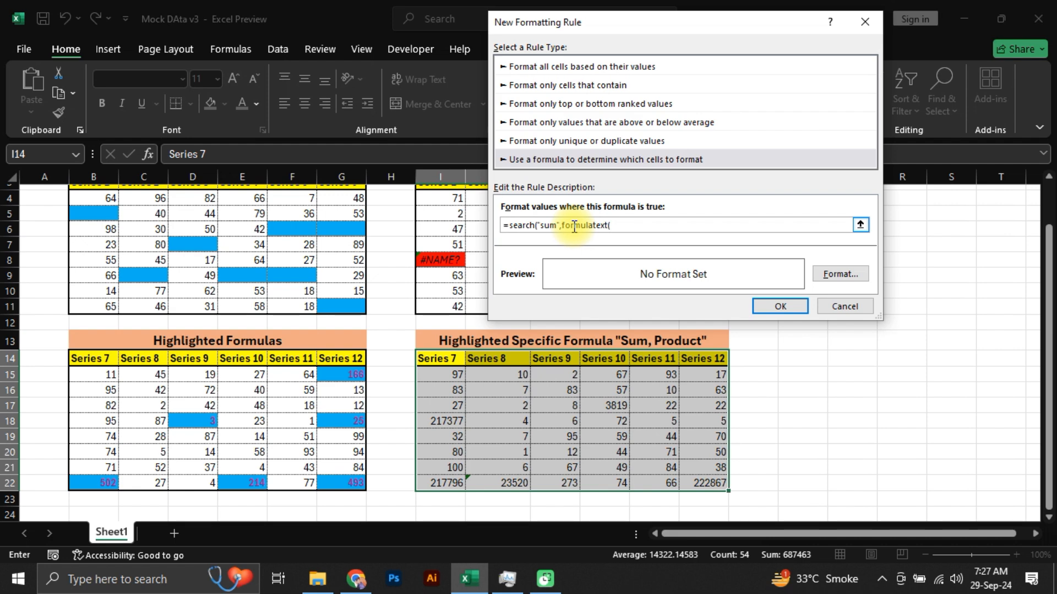
{"action": "type", "text": "i14"}
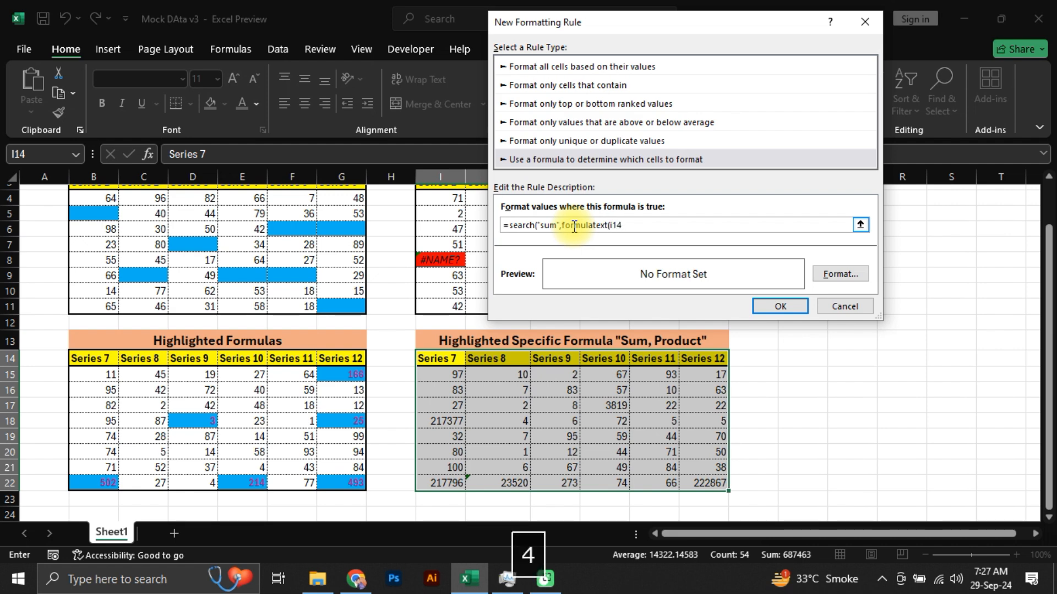
{"action": "type", "text": ")"}
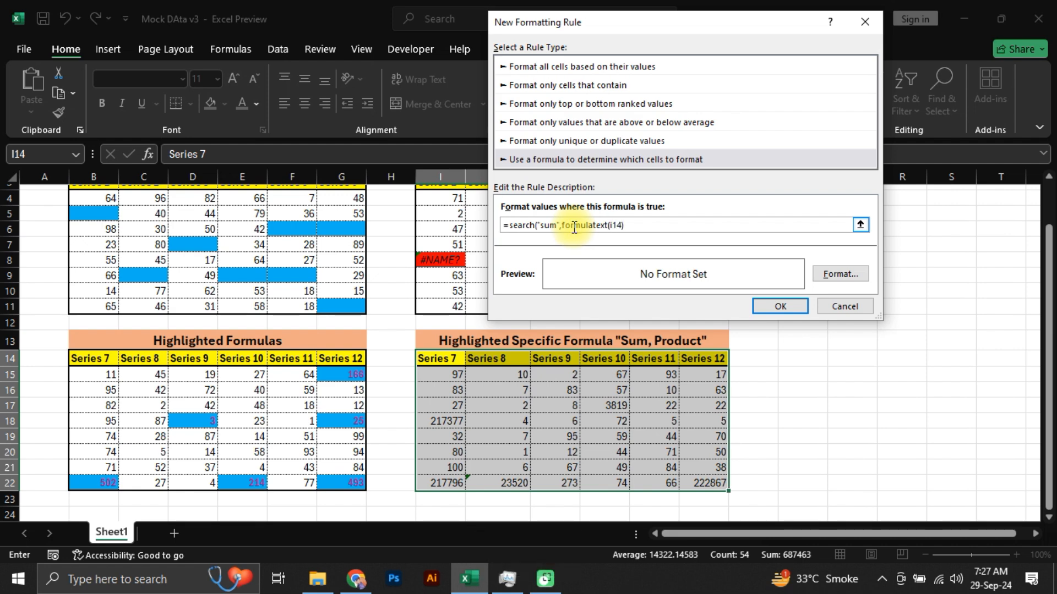
{"action": "type", "text": ")"}
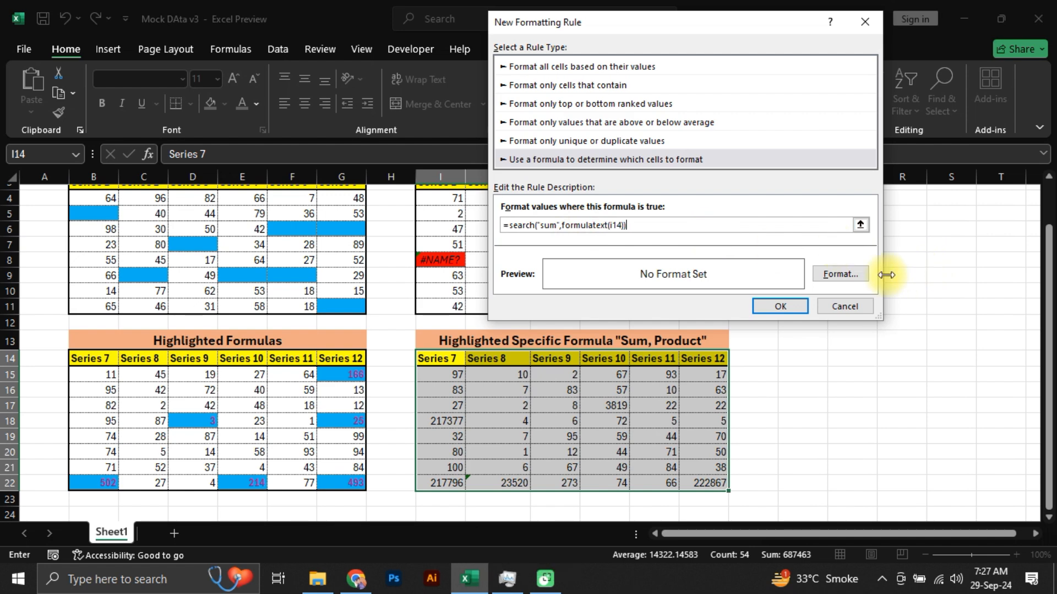
Format the rule with the orange theme font color and the standard orange fill, and apply it to the table
{"action": "left_click", "coordinate": [841, 274]}
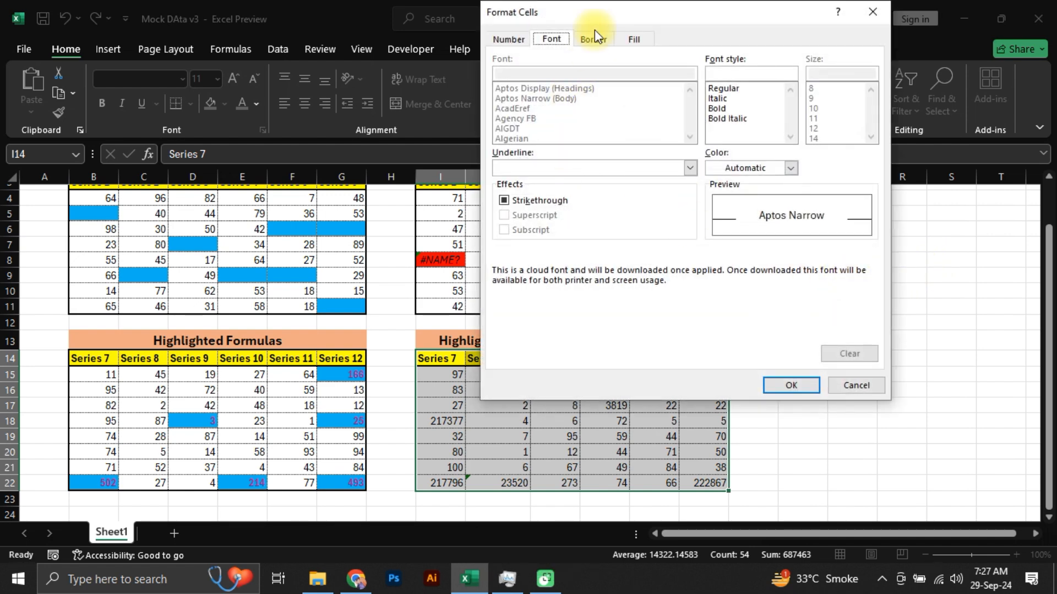
{"action": "left_click", "coordinate": [790, 168]}
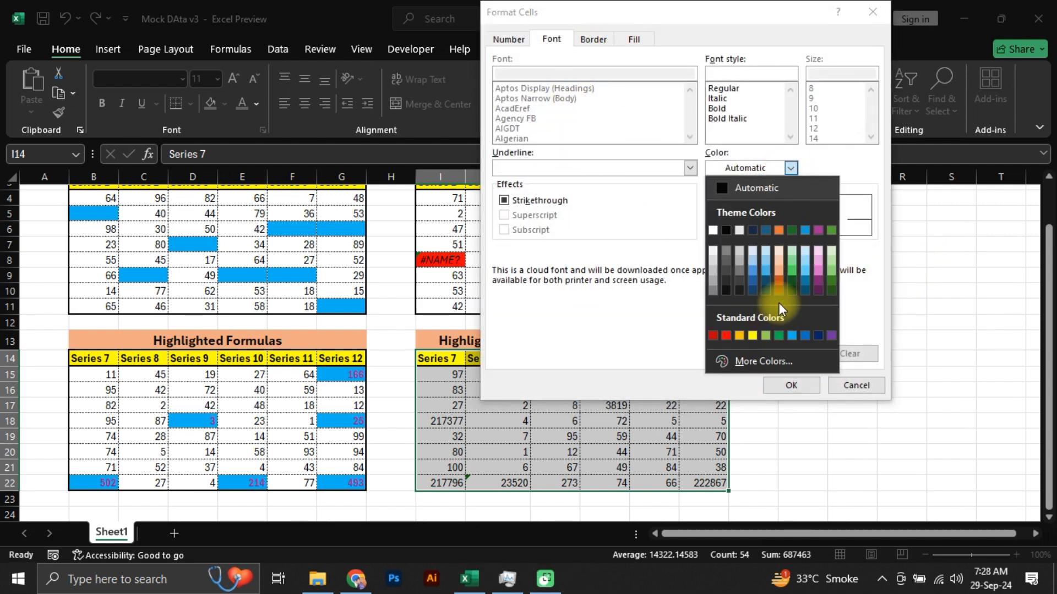
{"action": "left_click", "coordinate": [779, 231]}
{"action": "left_click", "coordinate": [623, 35]}
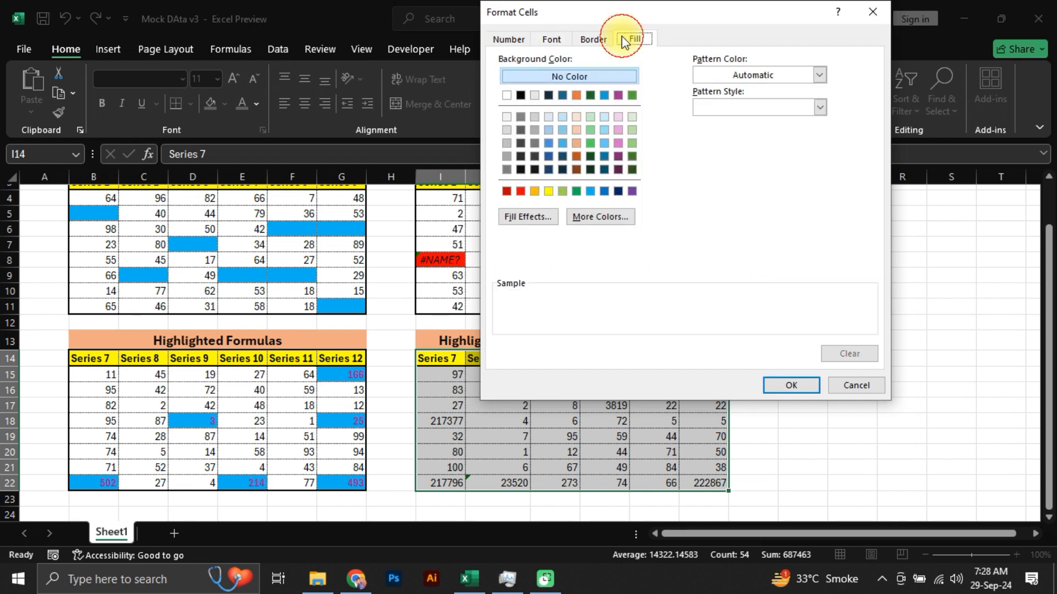
{"action": "left_click", "coordinate": [536, 192]}
{"action": "left_click", "coordinate": [787, 386]}
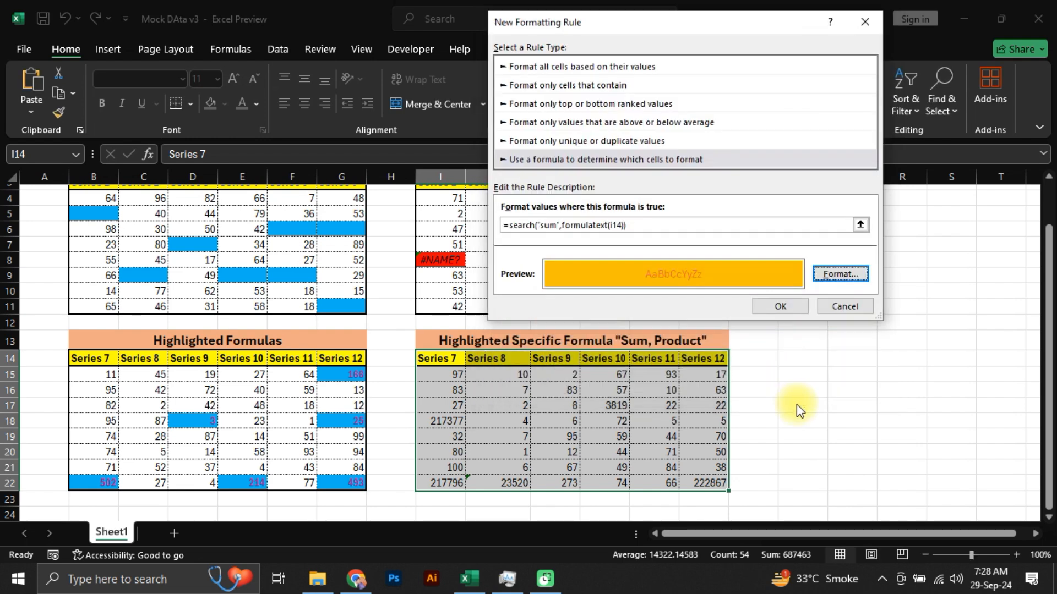
{"action": "left_click", "coordinate": [781, 307]}
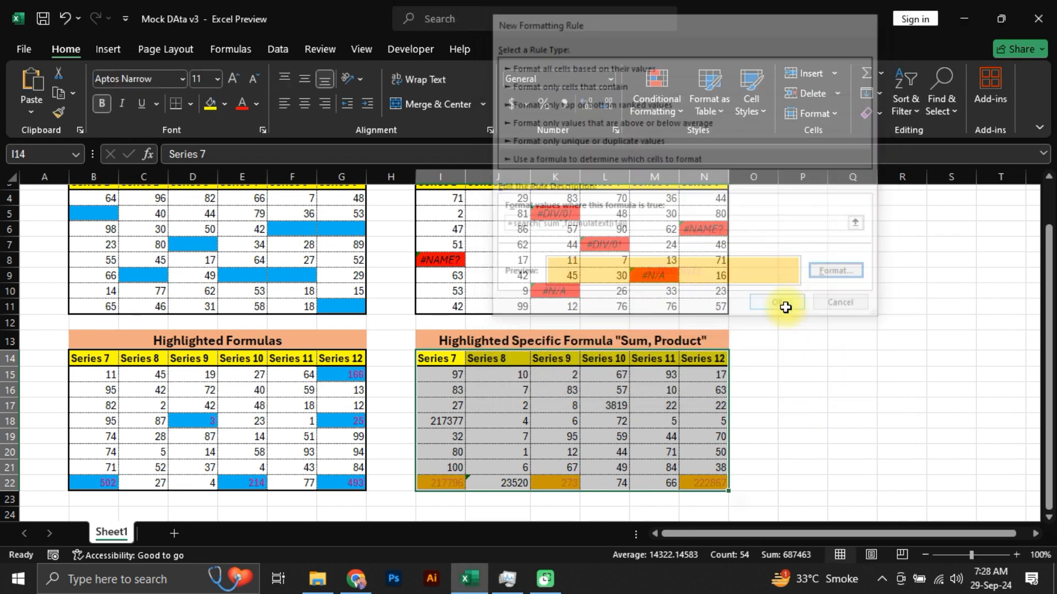
Inspect the formulas of the highlighted cells I22, K22 and N22 in the Highlighted Specific Formula table
{"action": "left_click", "coordinate": [666, 397]}
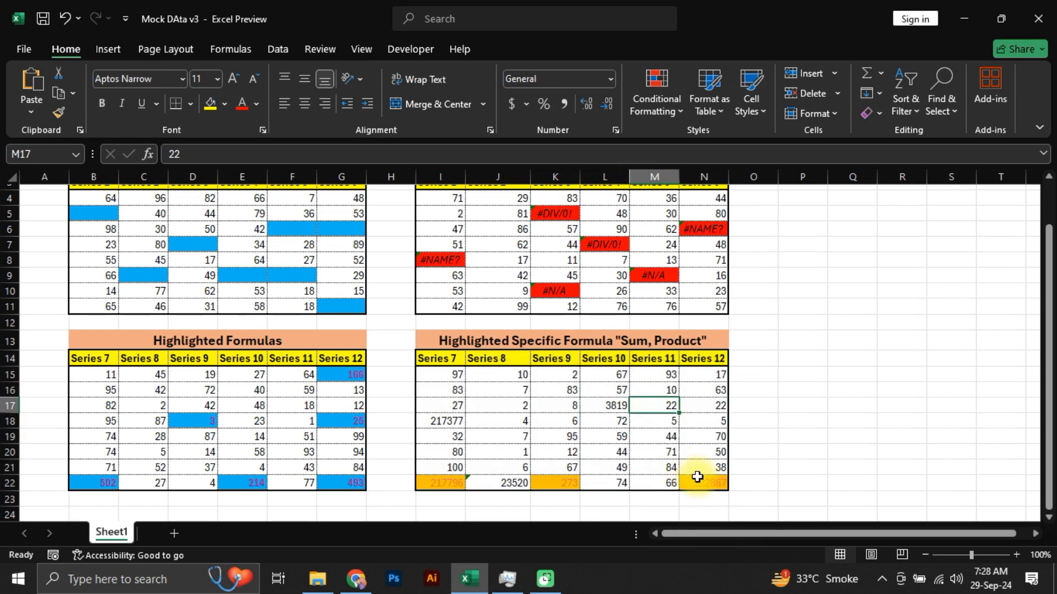
{"action": "left_click", "coordinate": [432, 484]}
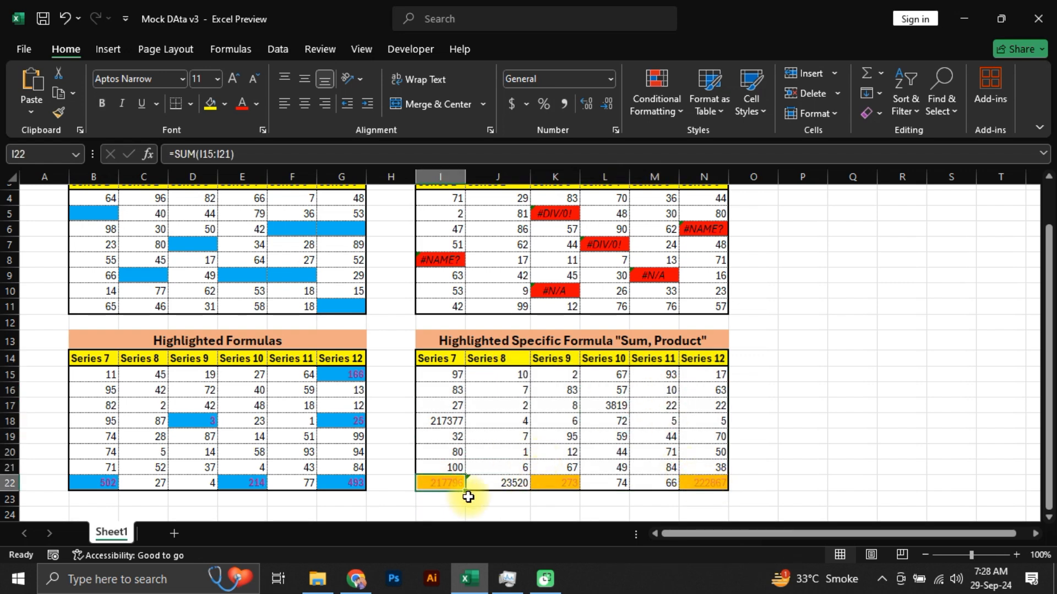
{"action": "left_click", "coordinate": [555, 483]}
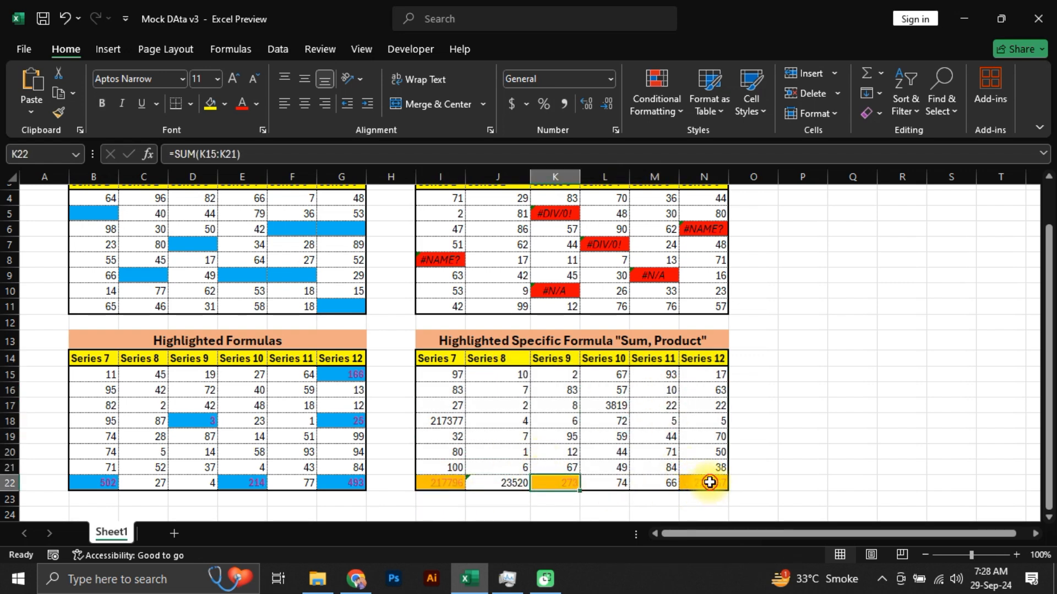
{"action": "left_click", "coordinate": [710, 482]}
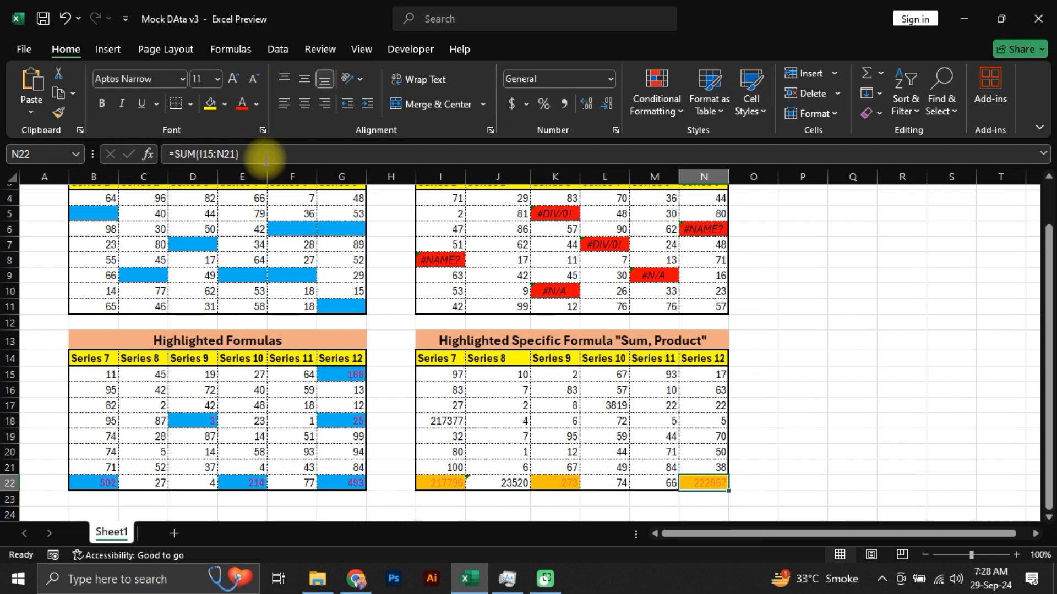
{"action": "left_click", "coordinate": [569, 485]}
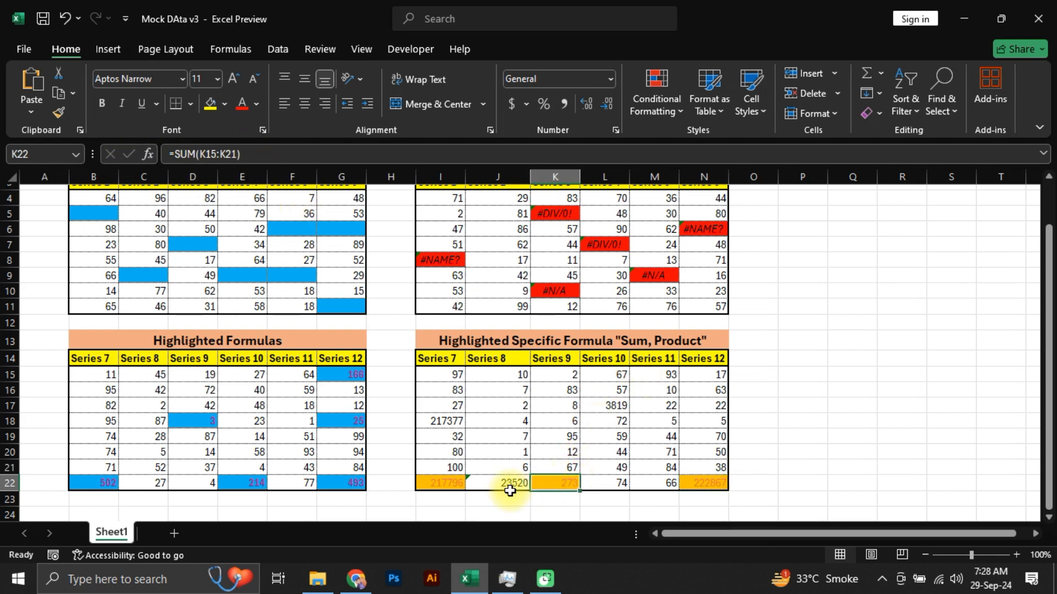
{"action": "left_click", "coordinate": [437, 488]}
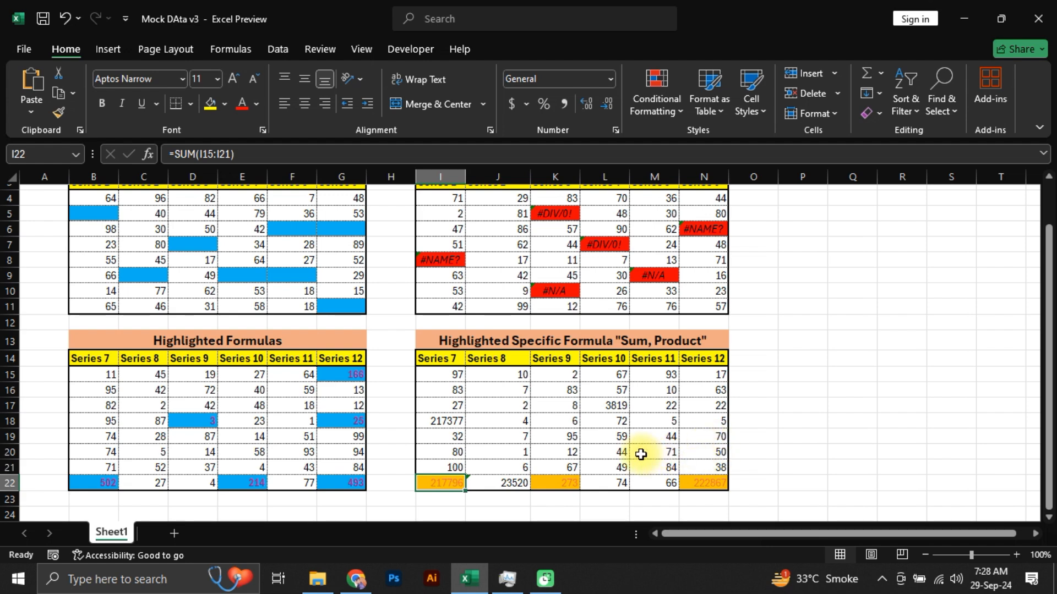
Enter a SUM formula over M15:M21 in cell M22 to test the new formatting rule
{"action": "left_click", "coordinate": [639, 483]}
{"action": "type", "text": "=sum("}
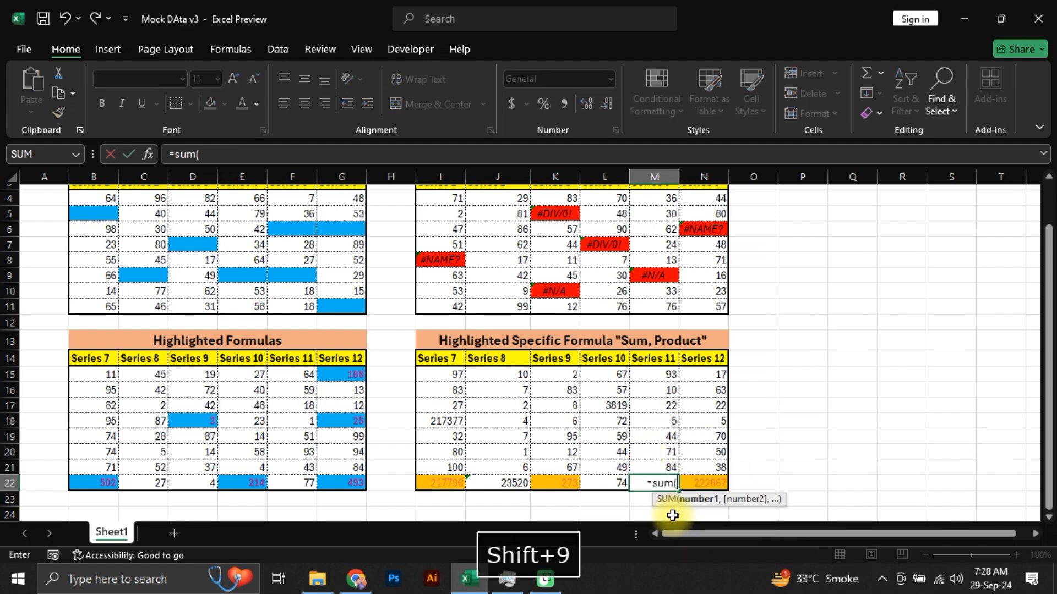
{"action": "key", "text": "Up"}
{"action": "key", "text": "ctrl+shift+Up"}
{"action": "key", "text": "shift+Down"}
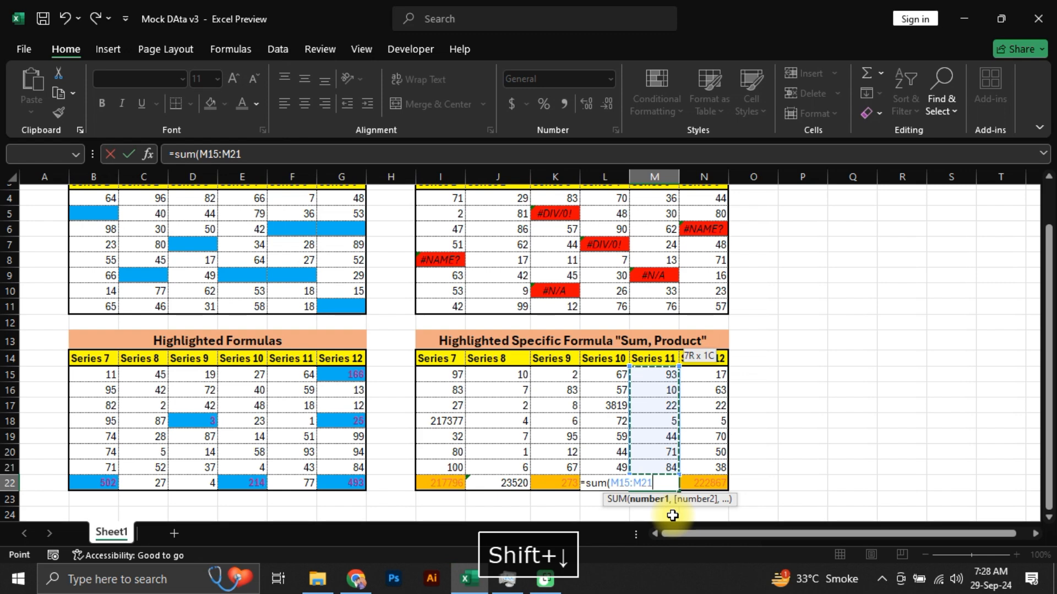
{"action": "key", "text": "Return"}
{"action": "key", "text": "Up"}
{"action": "key", "text": "Up"}
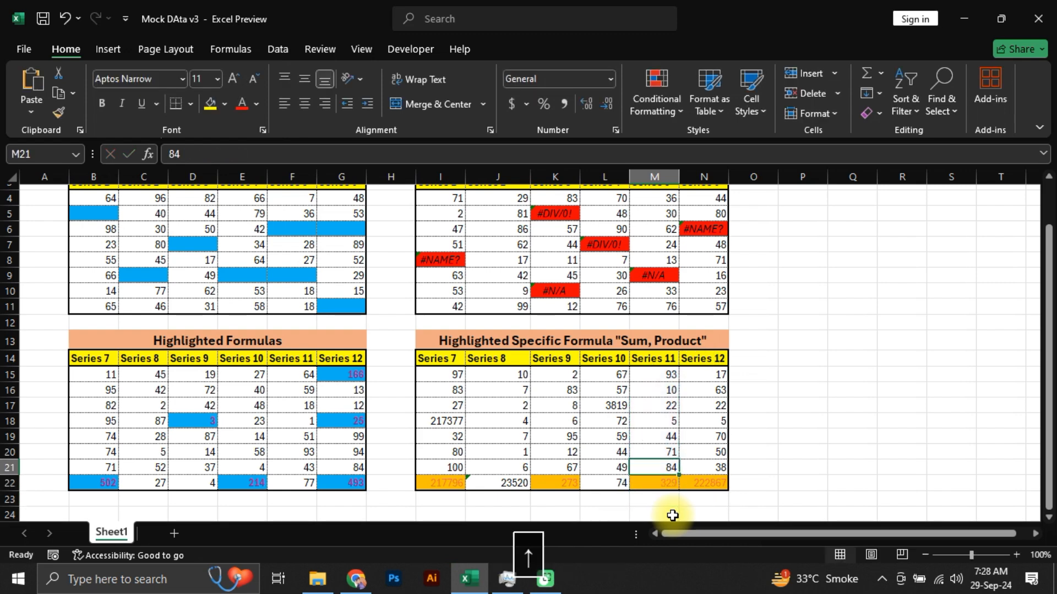
{"action": "key", "text": "Down"}
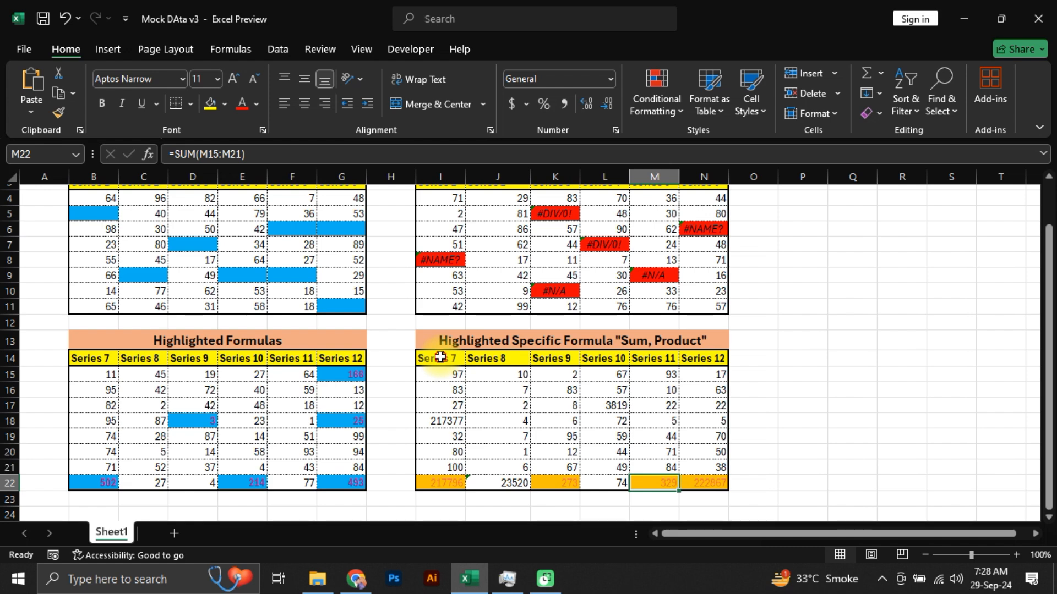
Duplicate the existing "sum" formatting rule of I14:N22 and open the upper copy's formula for editing
{"action": "left_click_drag", "start_coordinate": [440, 358], "coordinate": [703, 484]}
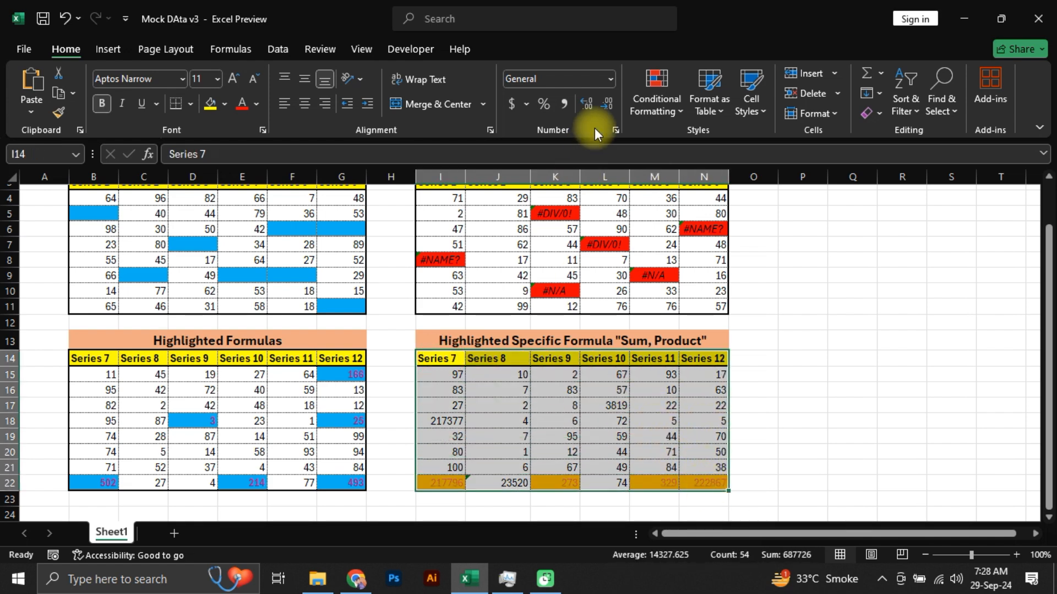
{"action": "left_click", "coordinate": [652, 104]}
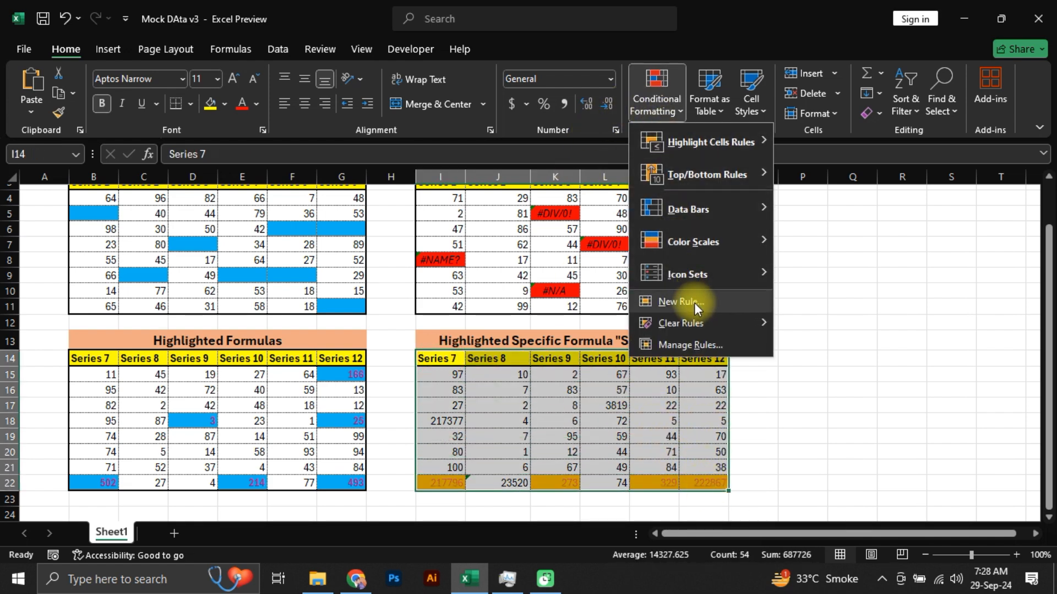
{"action": "left_click", "coordinate": [686, 347]}
{"action": "left_click", "coordinate": [493, 153]}
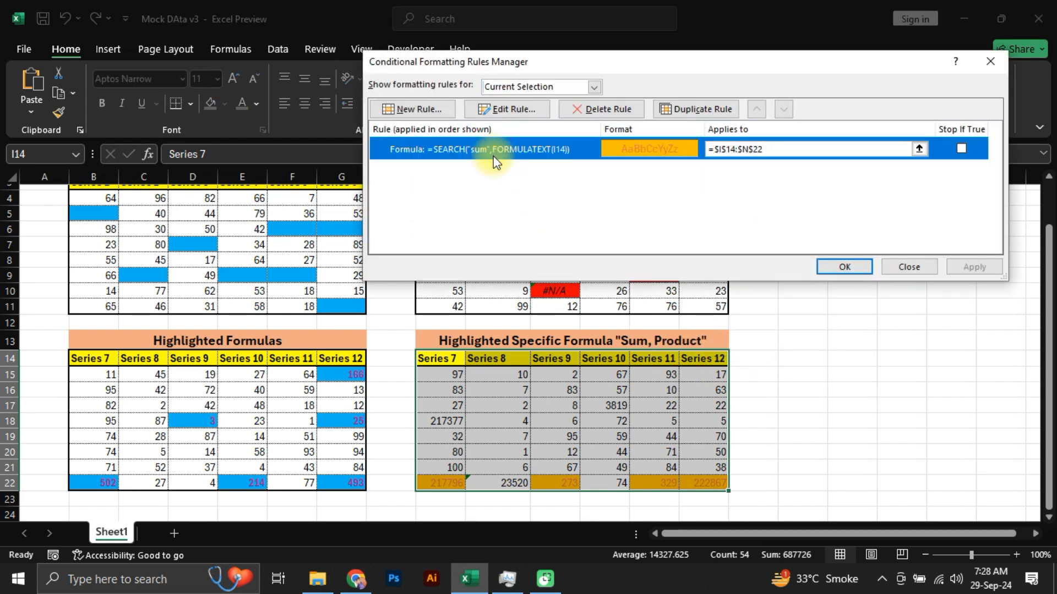
{"action": "left_click", "coordinate": [682, 108]}
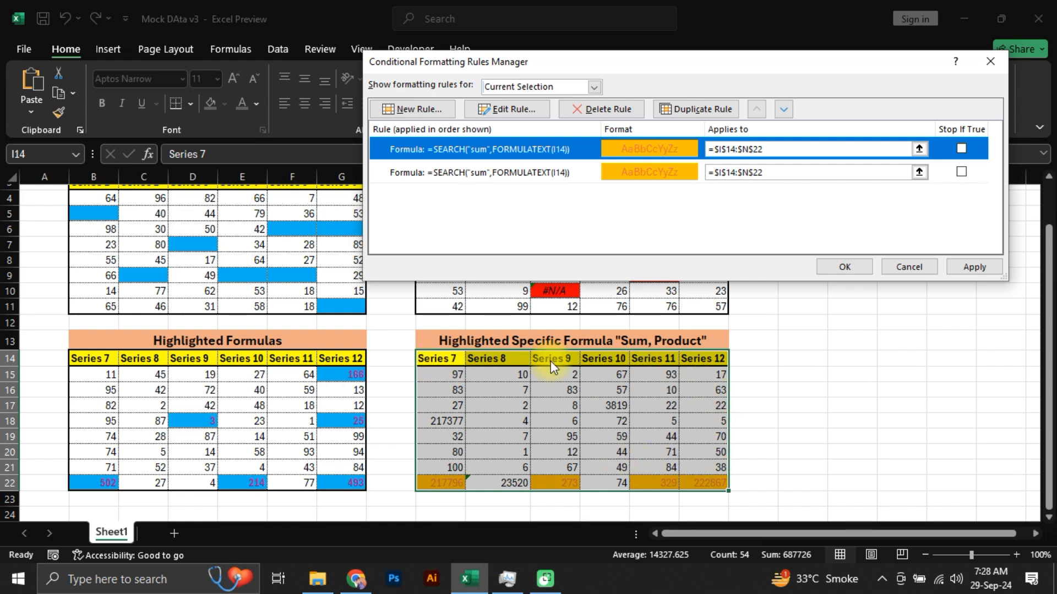
{"action": "left_click", "coordinate": [530, 108]}
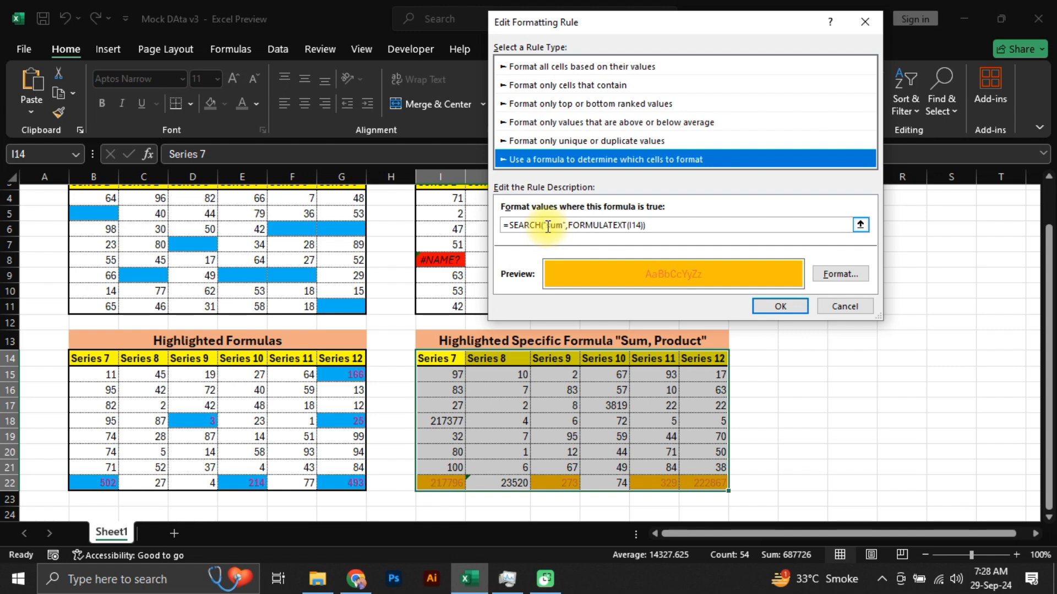
{"action": "left_click", "coordinate": [554, 226]}
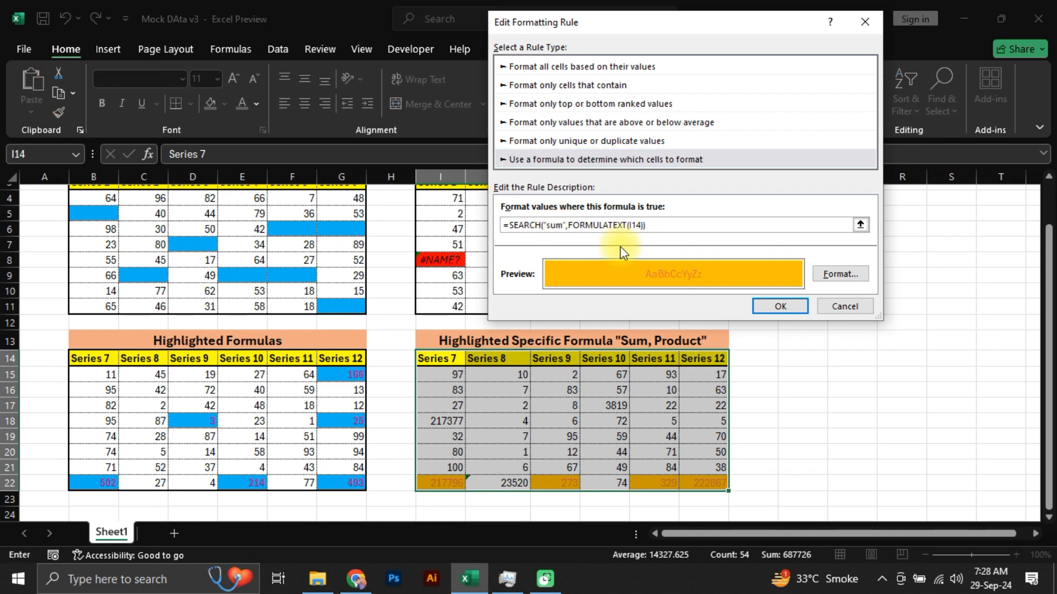
{"action": "key", "text": "Left"}
{"action": "key", "text": "BackSpace"}
{"action": "key", "text": "BackSpace"}
{"action": "key", "text": "BackSpace"}
{"action": "key", "text": "BackSpace"}
{"action": "key", "text": "BackSpace"}
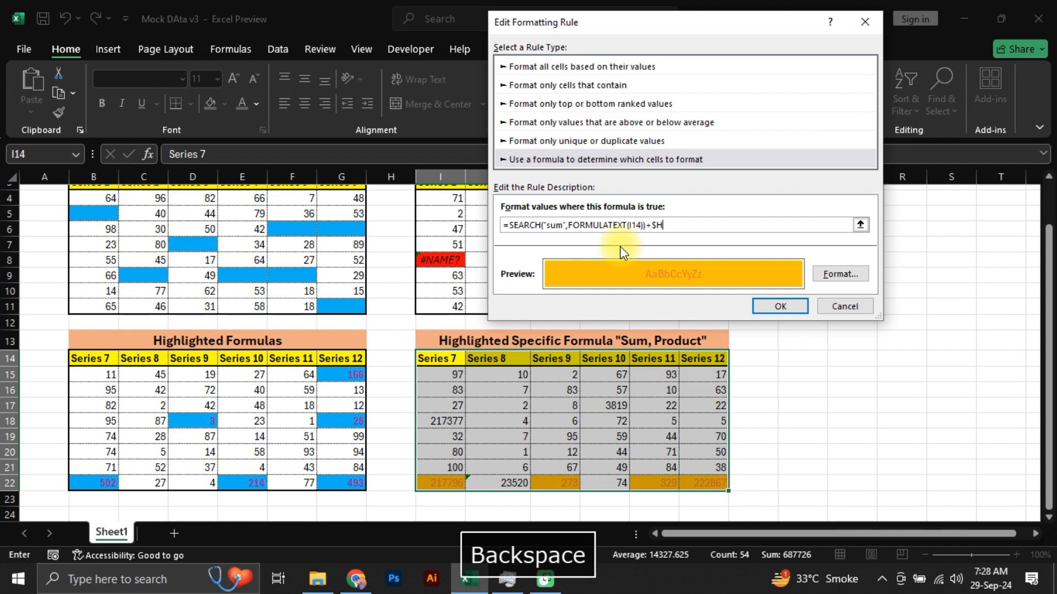
Change the duplicated rule's formula to =SEARCH("Product",FORMULATEXT(I14))
{"action": "left_click", "coordinate": [561, 227]}
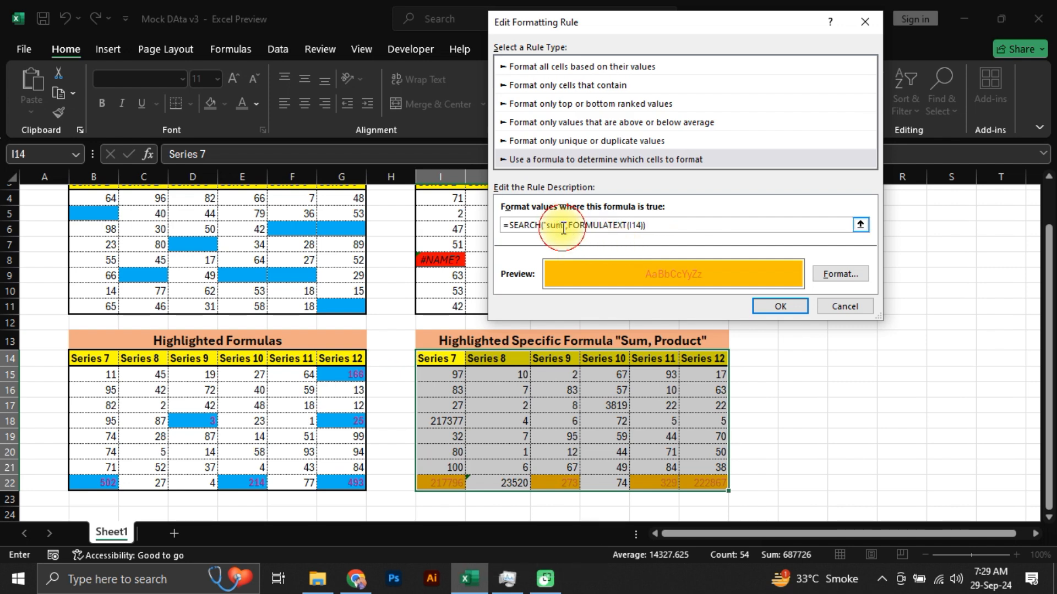
{"action": "left_click", "coordinate": [562, 221]}
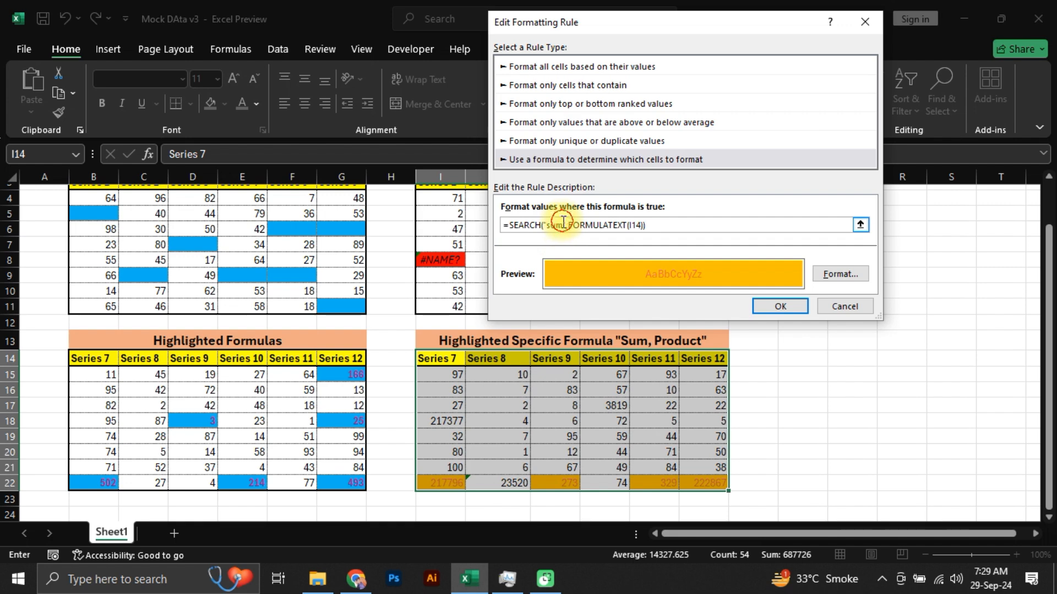
{"action": "left_click_drag", "start_coordinate": [562, 228], "coordinate": [658, 239]}
{"action": "key", "text": "BackSpace"}
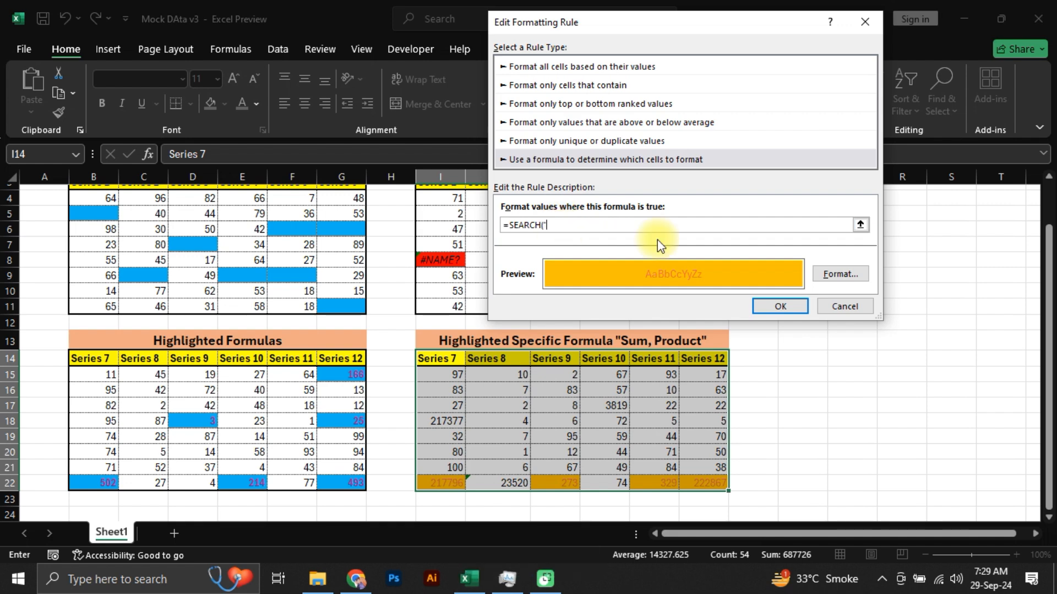
{"action": "type", "text": "Product"}
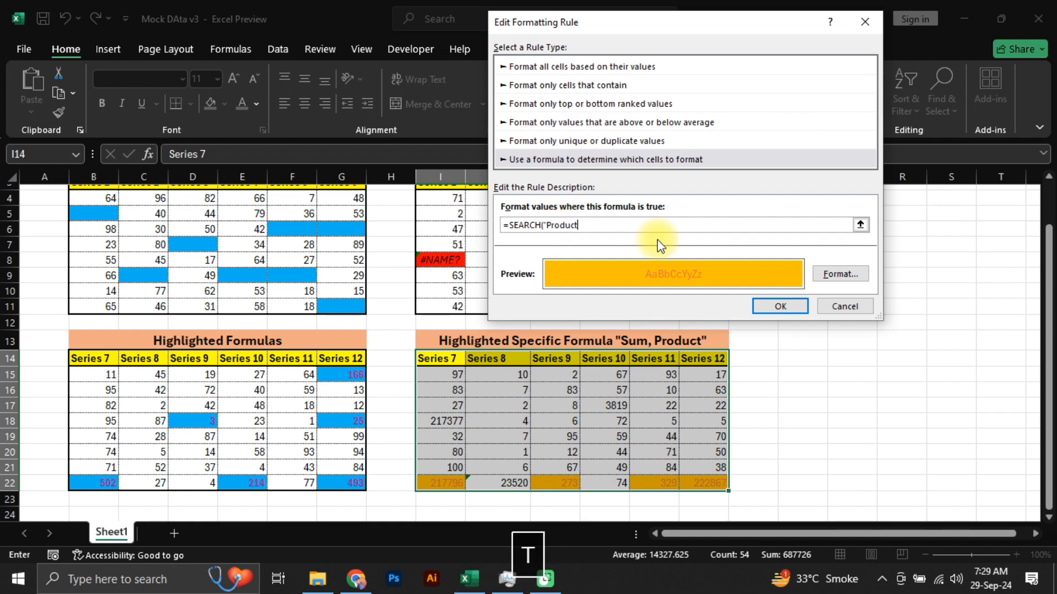
{"action": "type", "text": "\""}
{"action": "type", "text": ","}
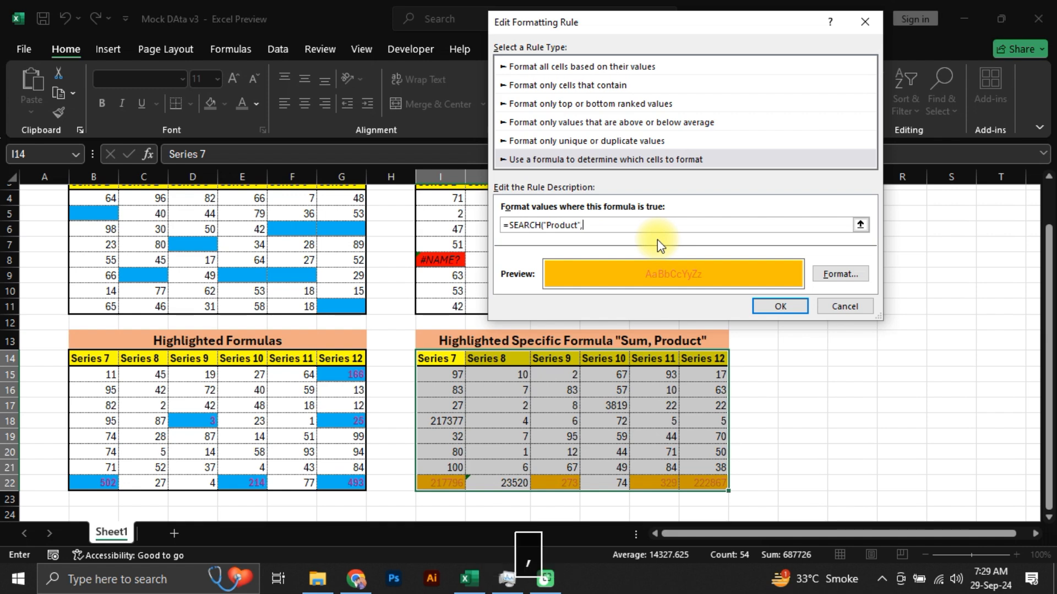
{"action": "type", "text": "for"}
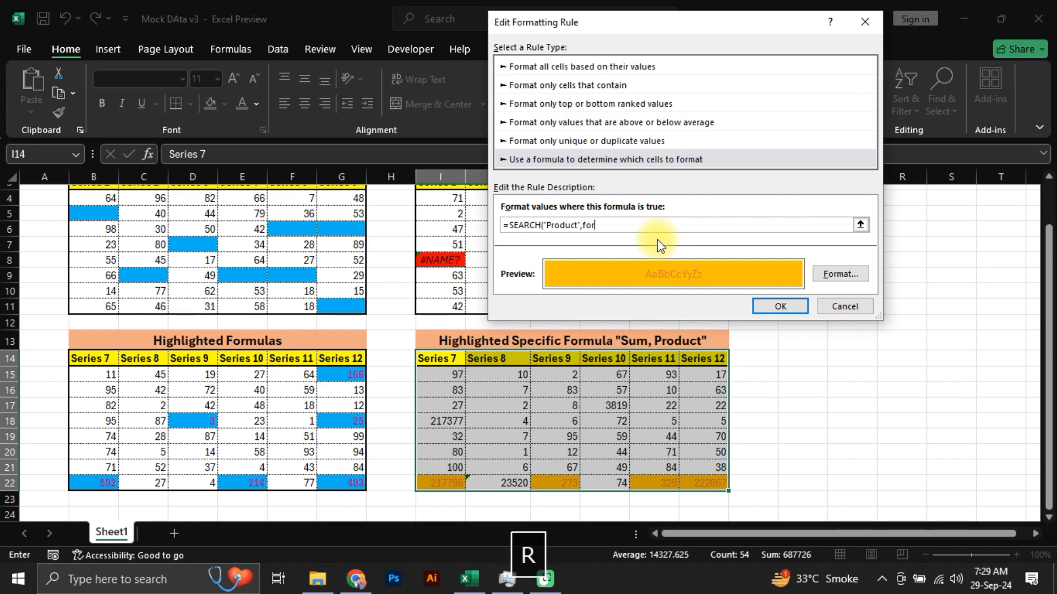
{"action": "type", "text": "mulatext"}
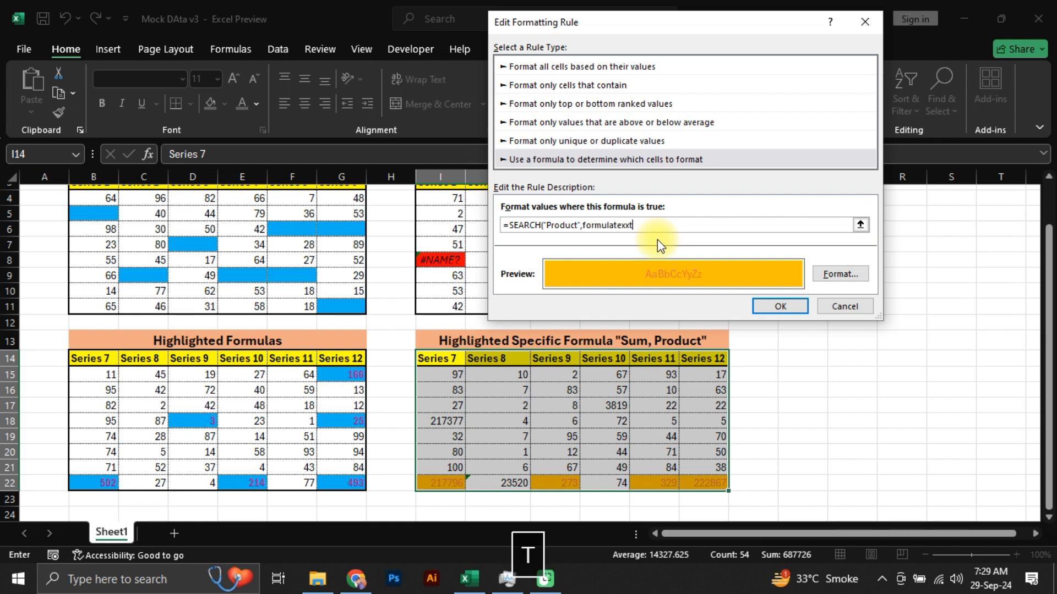
{"action": "key", "text": "BackSpace"}
{"action": "type", "text": "t"}
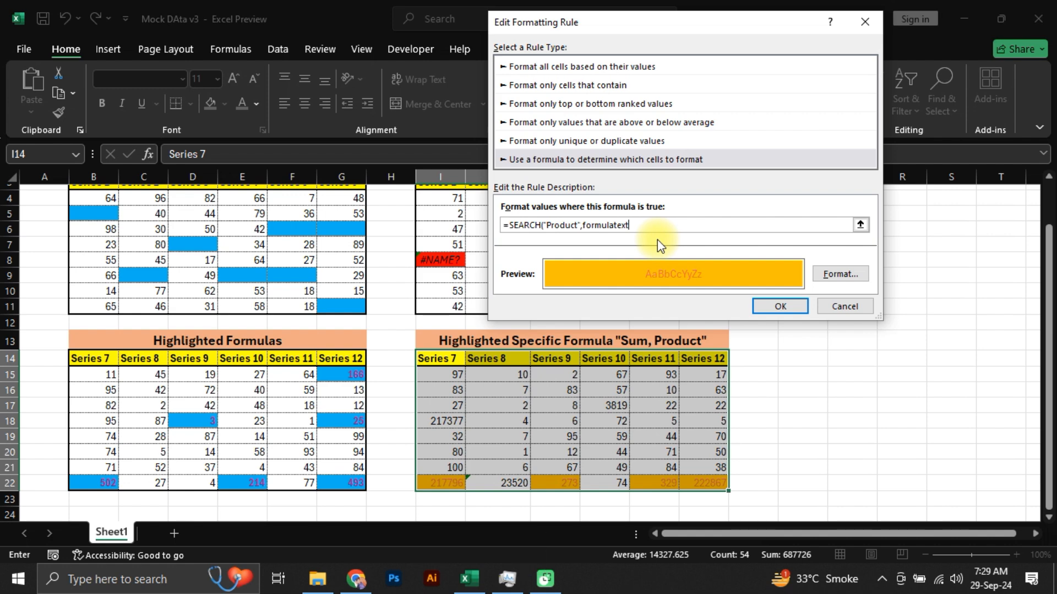
{"action": "type", "text": "(i1"}
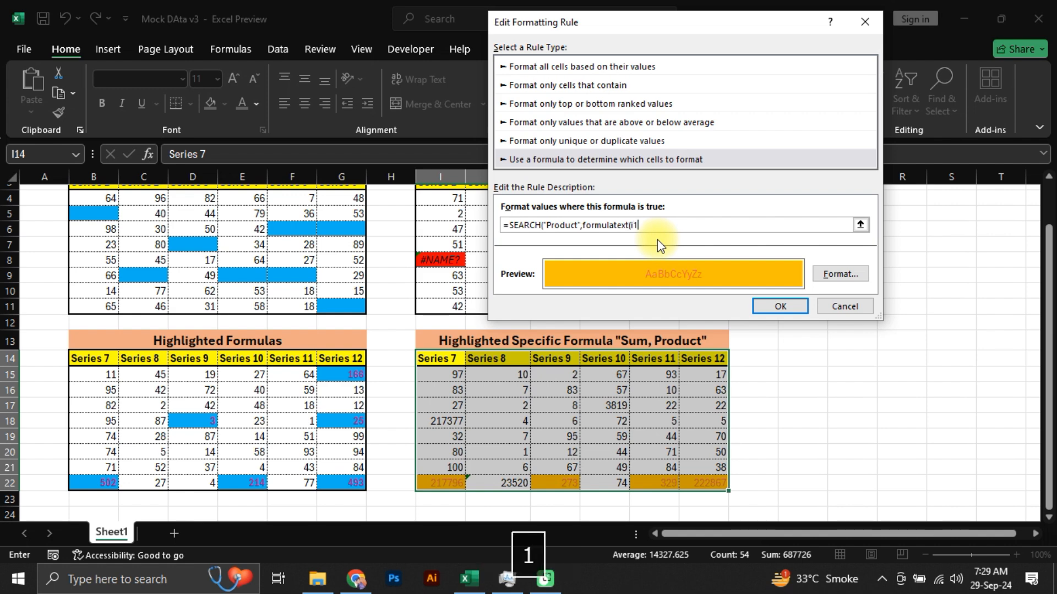
{"action": "type", "text": "4)"}
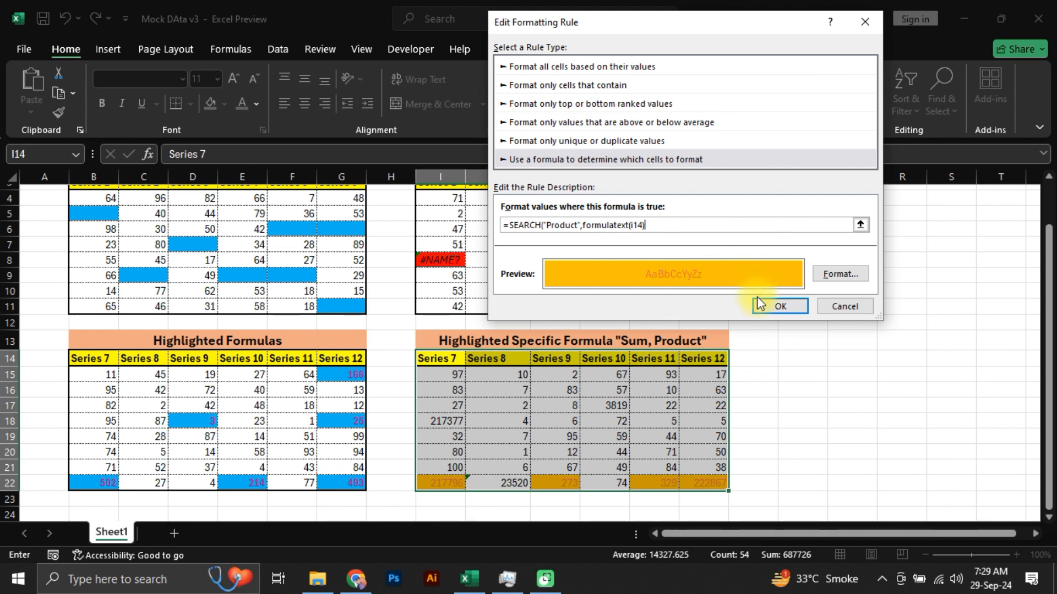
{"action": "left_click", "coordinate": [770, 308]}
{"action": "key", "text": "Return"}
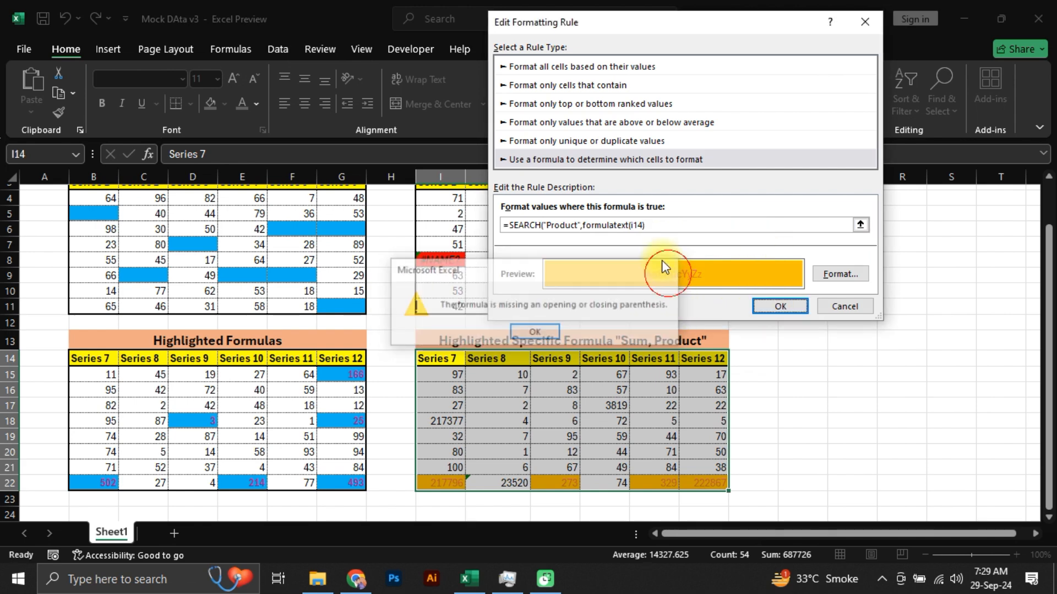
{"action": "type", "text": "))"}
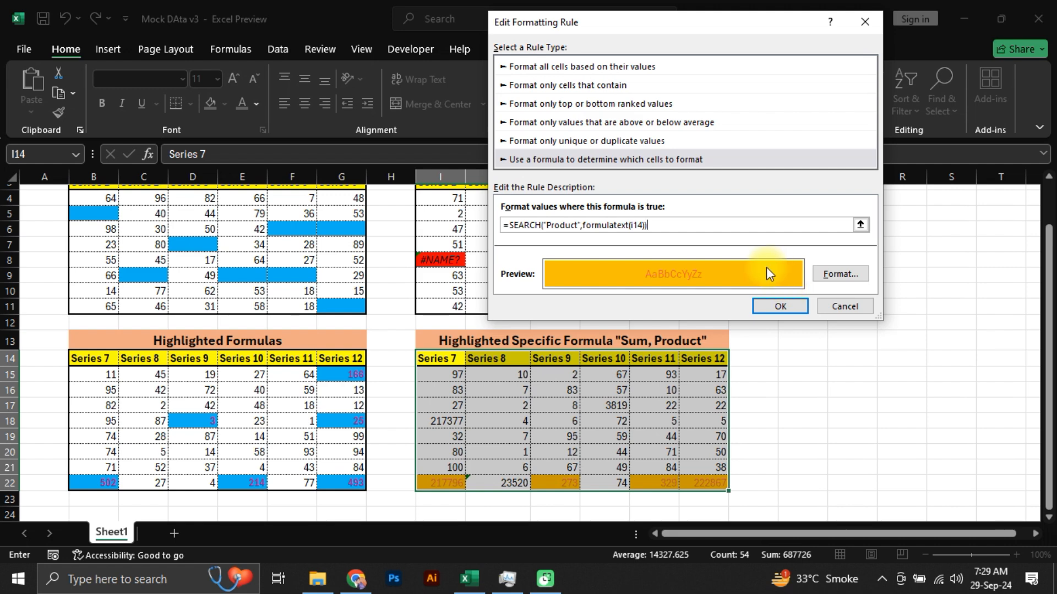
Format the Product rule with the standard green fill and a bold black font
{"action": "left_click", "coordinate": [826, 274]}
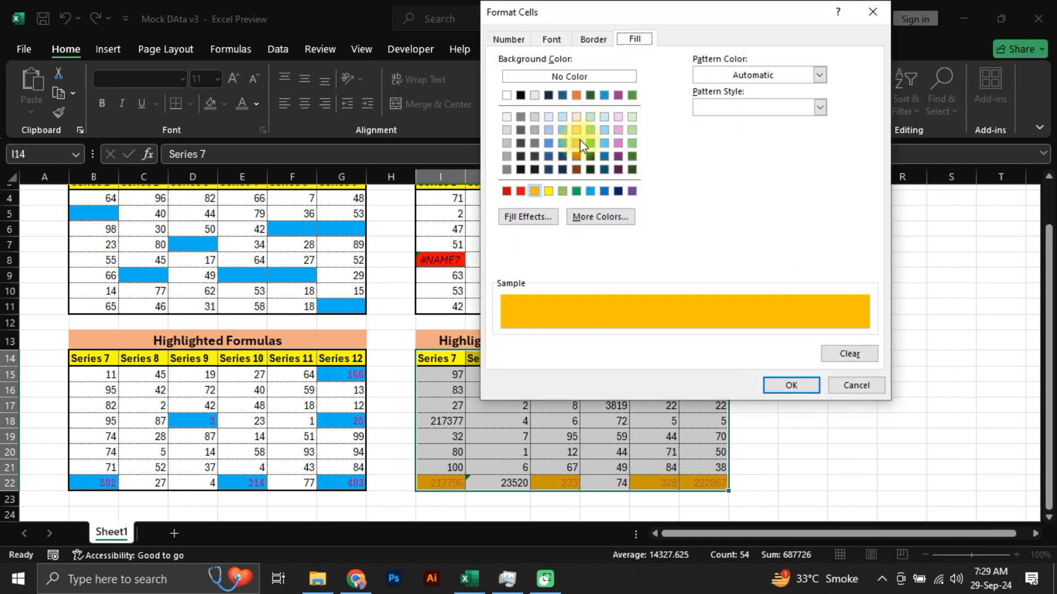
{"action": "left_click", "coordinate": [575, 191]}
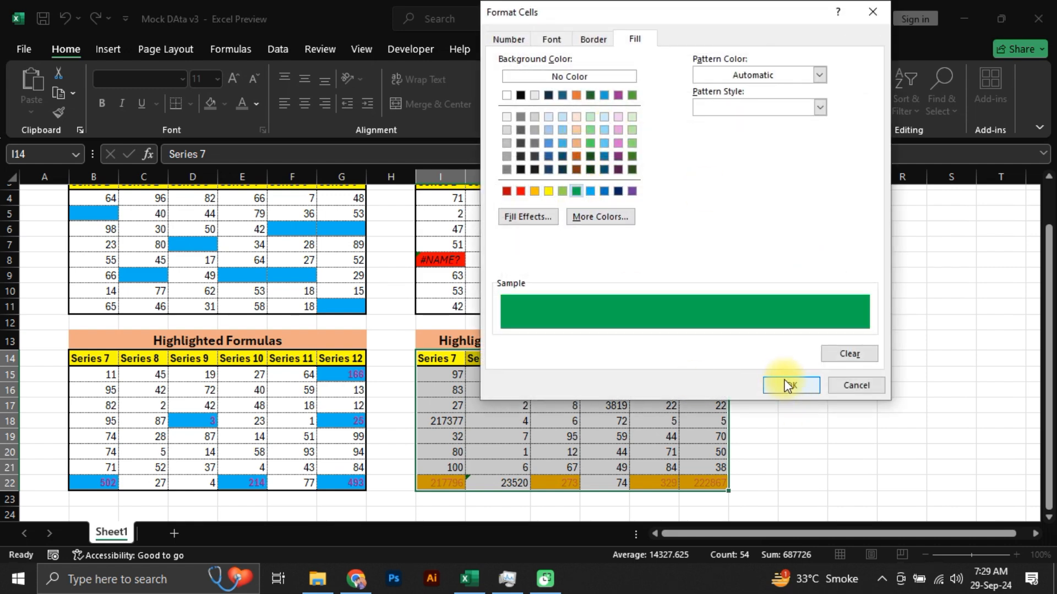
{"action": "left_click", "coordinate": [773, 387]}
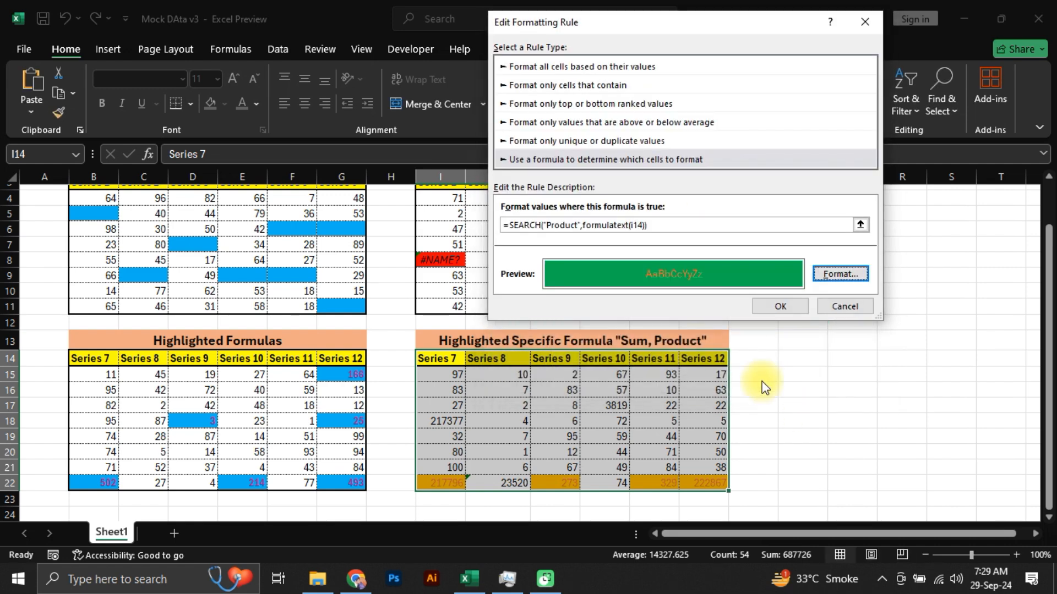
{"action": "left_click", "coordinate": [842, 273]}
{"action": "left_click", "coordinate": [548, 40]}
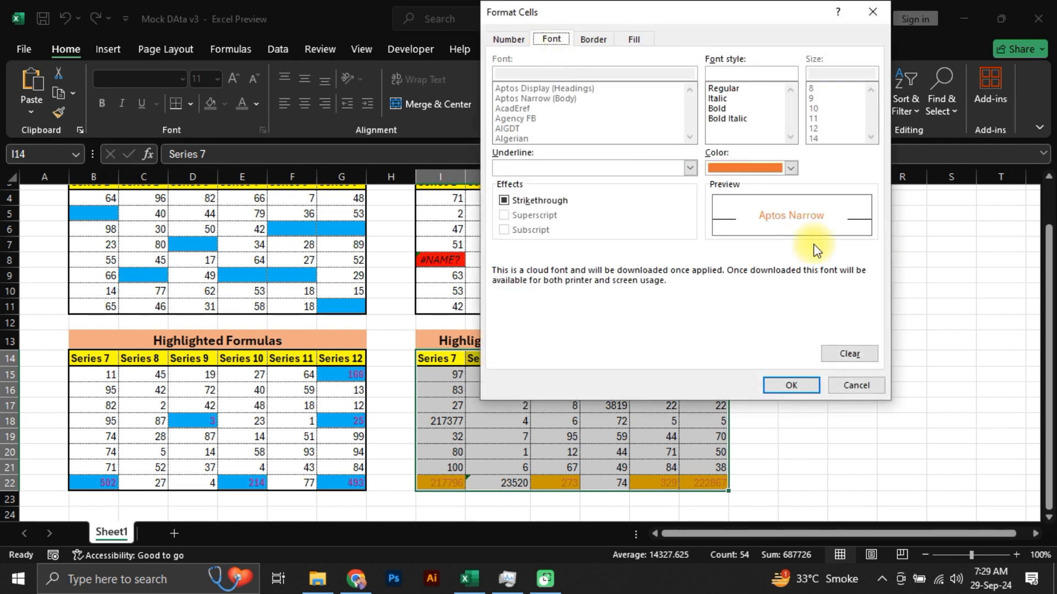
{"action": "left_click", "coordinate": [791, 168]}
{"action": "left_click", "coordinate": [725, 233]}
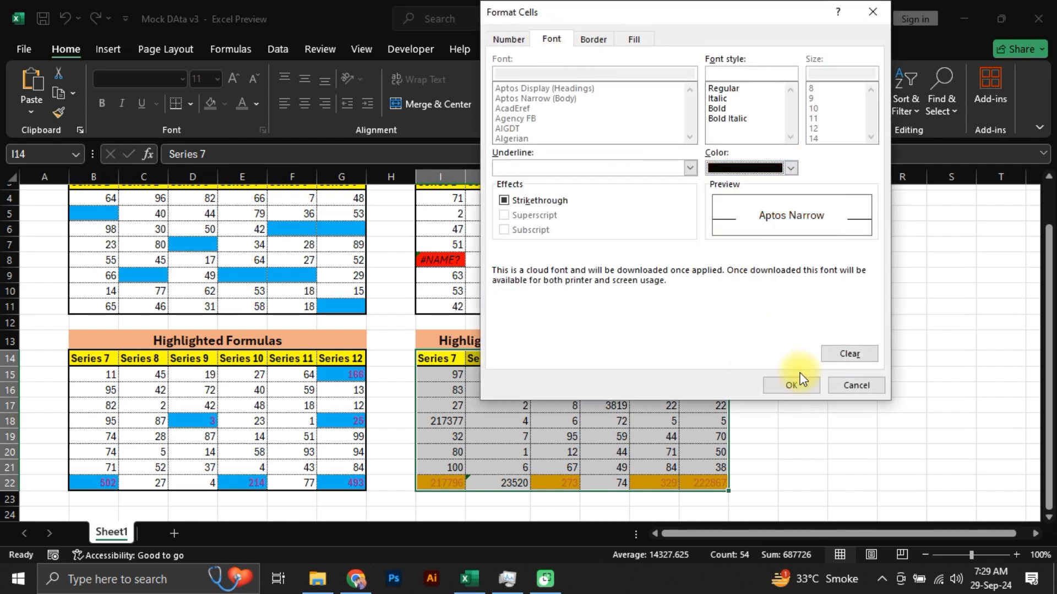
{"action": "left_click", "coordinate": [721, 108]}
{"action": "left_click", "coordinate": [791, 385]}
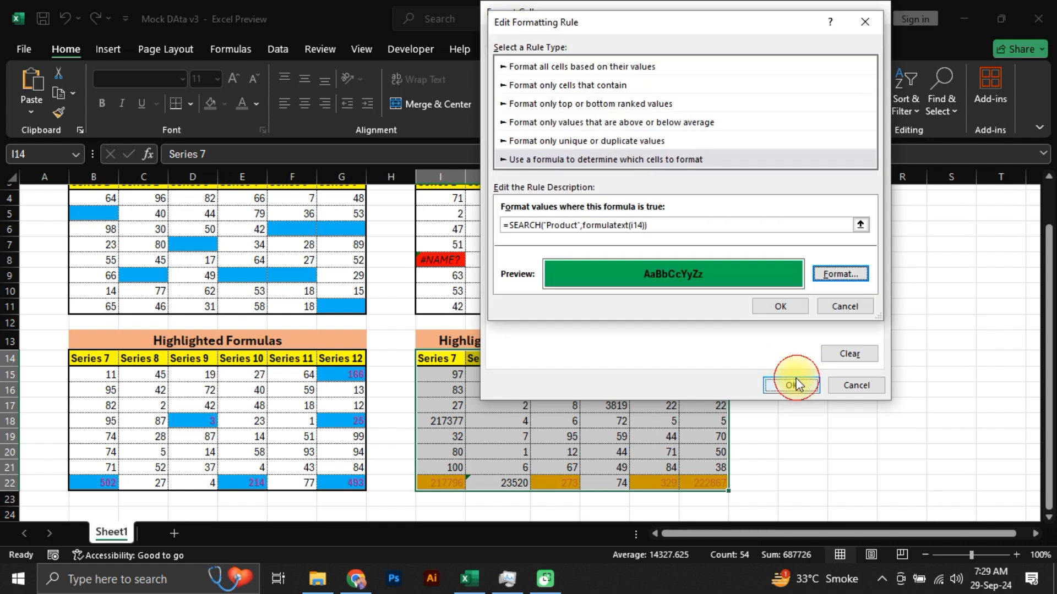
Save the edited Product rule, apply it to I14:N22 and deselect the table
{"action": "left_click", "coordinate": [787, 305]}
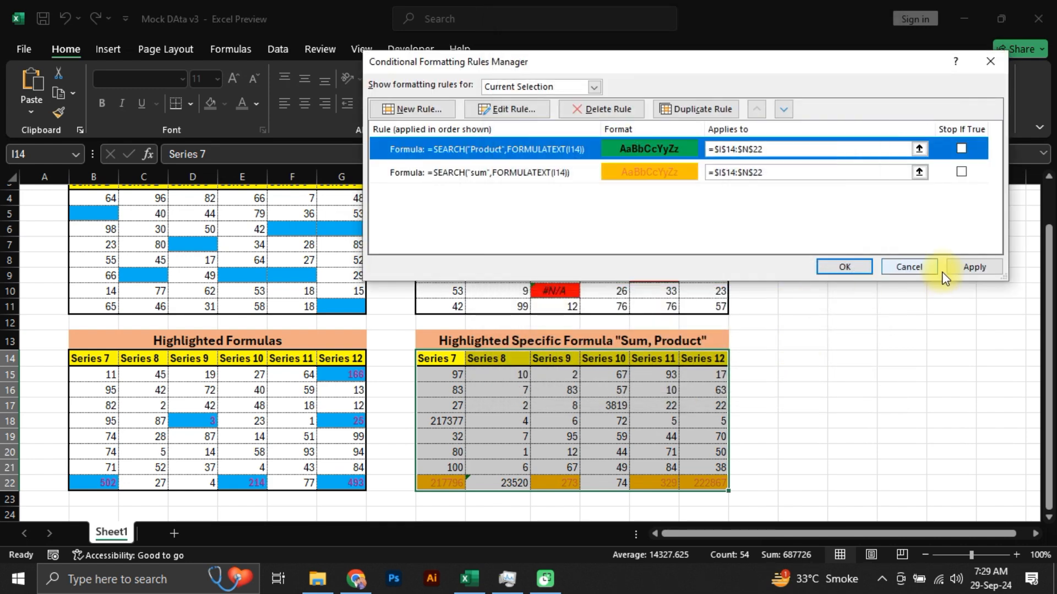
{"action": "left_click", "coordinate": [948, 269]}
{"action": "left_click", "coordinate": [843, 269]}
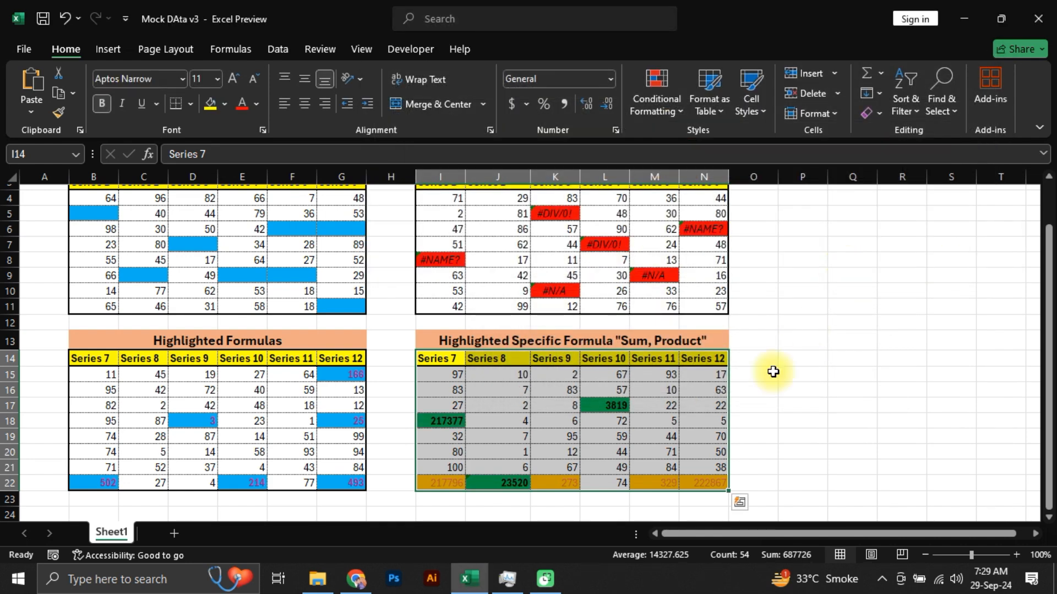
{"action": "left_click", "coordinate": [733, 405]}
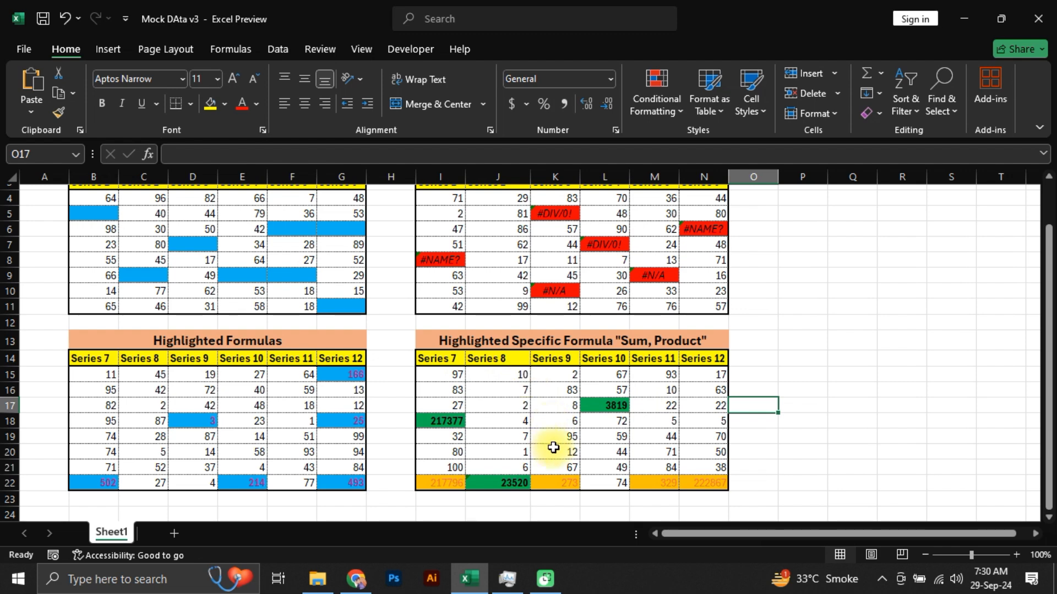
Inspect the formulas of the green cells L17, I18 and J22 in the Highlighted Specific Formula table
{"action": "left_click", "coordinate": [603, 411]}
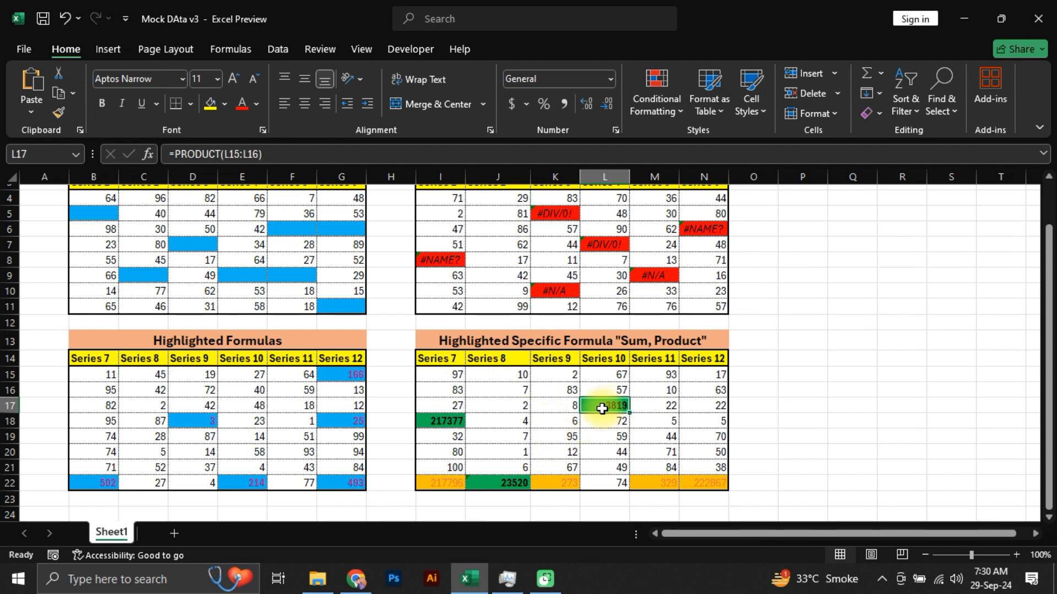
{"action": "left_click", "coordinate": [440, 421]}
{"action": "left_click", "coordinate": [496, 482]}
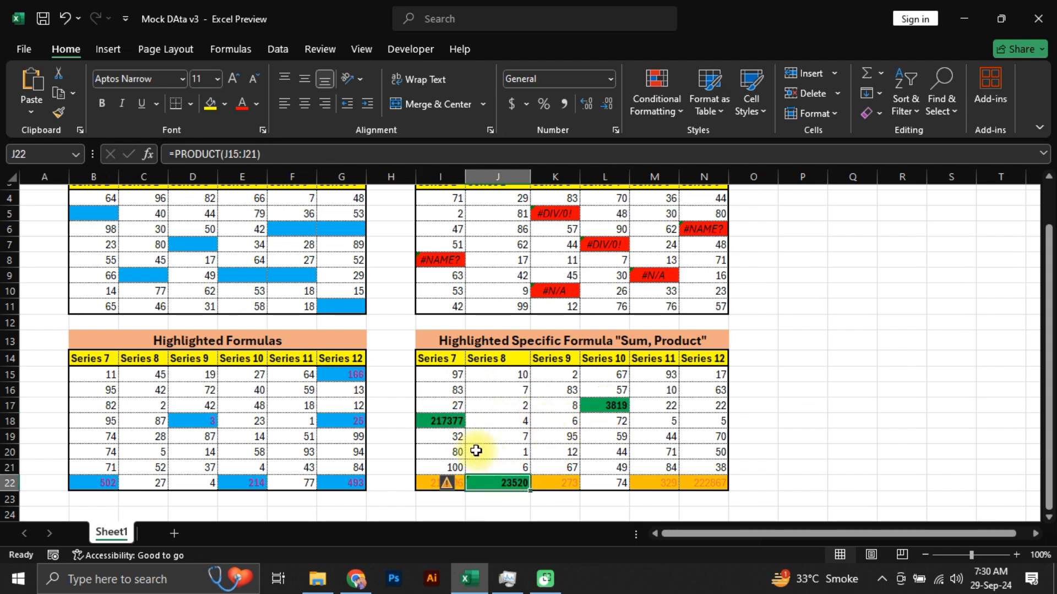
{"action": "left_click", "coordinate": [444, 421]}
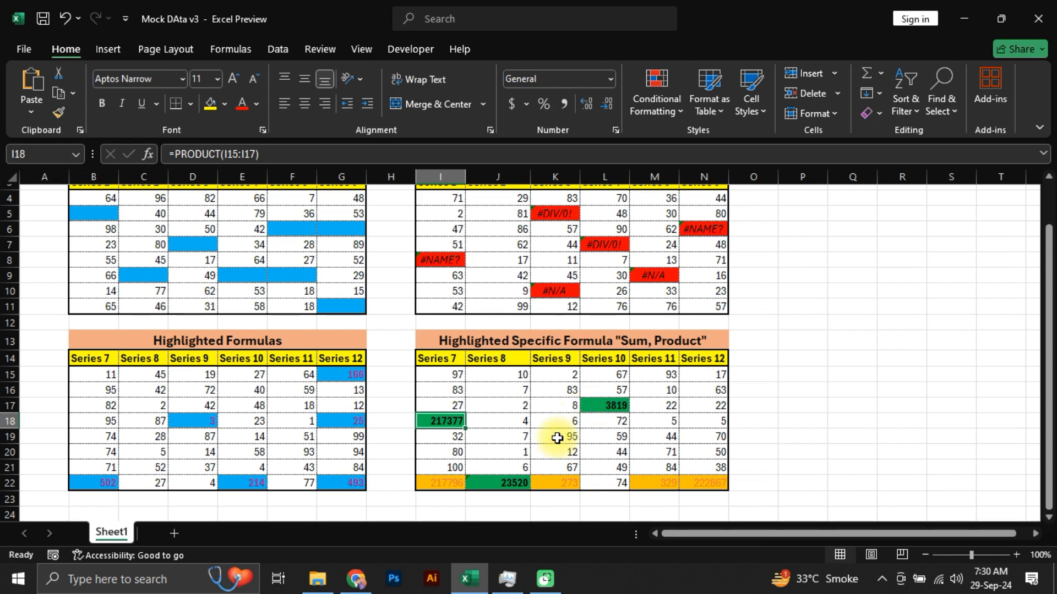